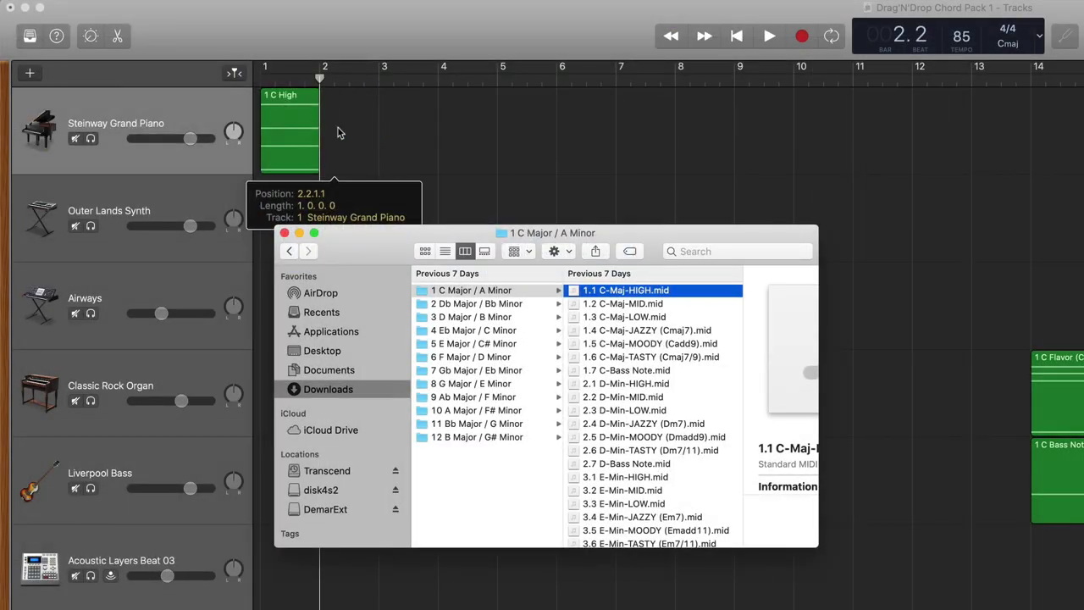
- Place the C Mid and C Low chords at bars 2 and 3 of the piano track
{"action": "left_click_drag", "start_coordinate": [338, 128], "coordinate": [339, 129]}
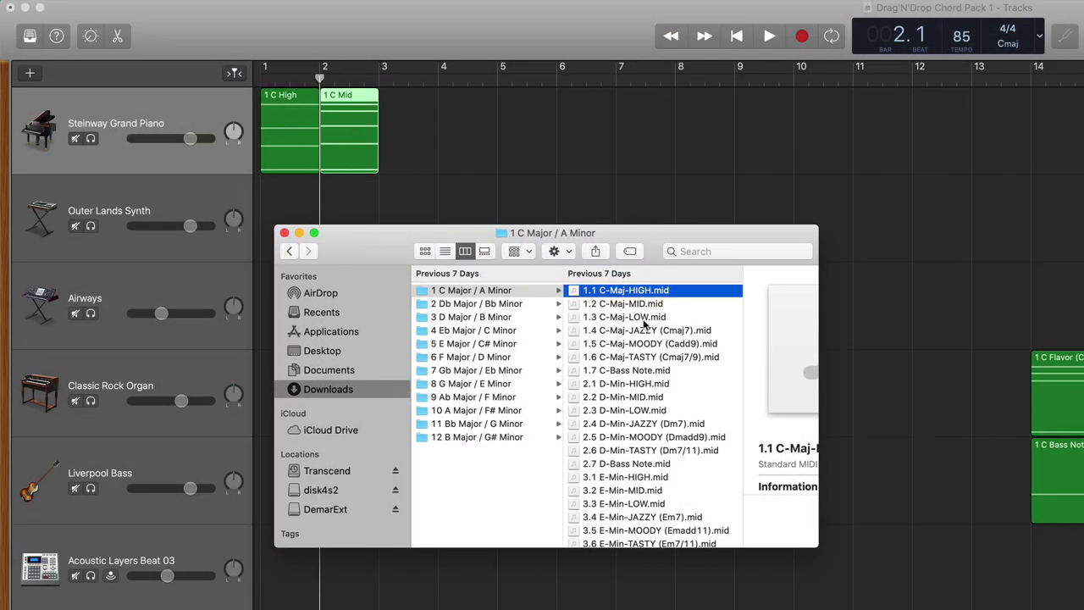
{"action": "left_click_drag", "start_coordinate": [539, 234], "coordinate": [408, 120]}
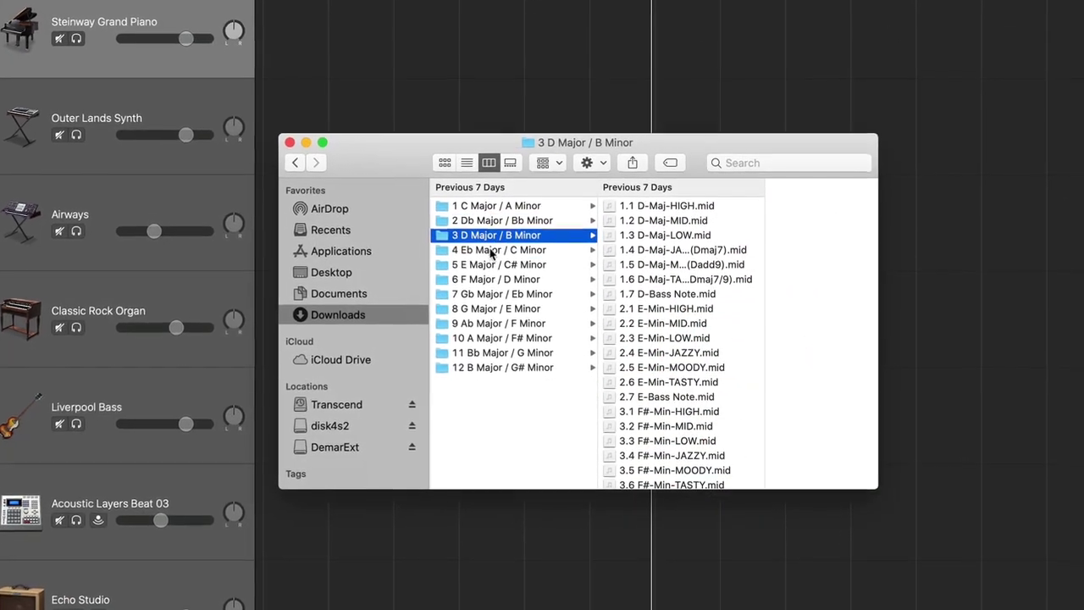
- From the 1 C Major / A Minor folder, add C Mid, Low, Jazzy, Moody and Tasty chords at bars 2–6
{"action": "left_click", "coordinate": [485, 203]}
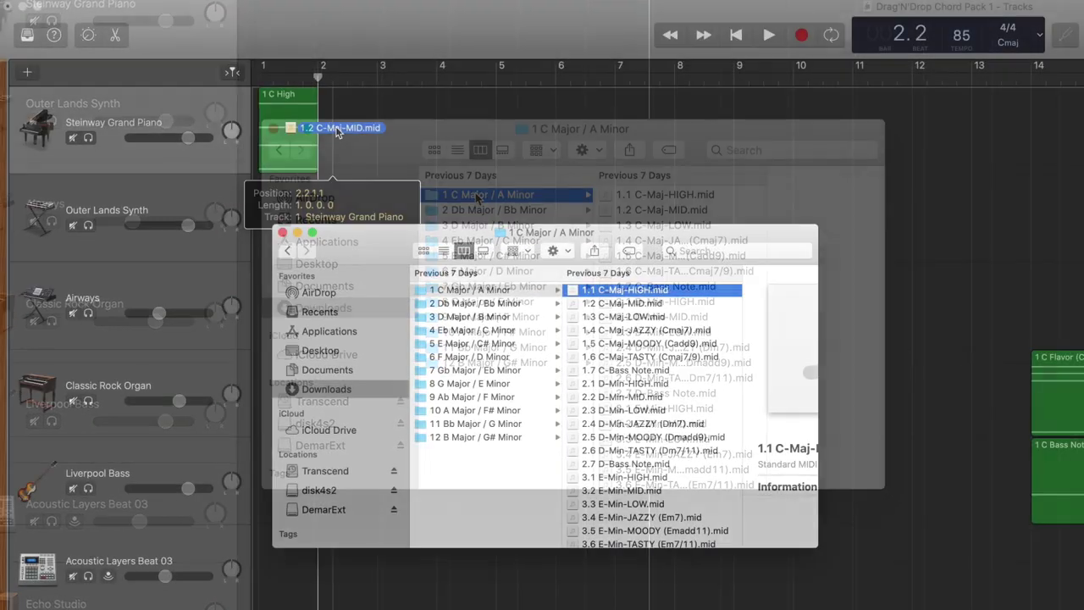
{"action": "left_click_drag", "start_coordinate": [338, 127], "coordinate": [395, 155]}
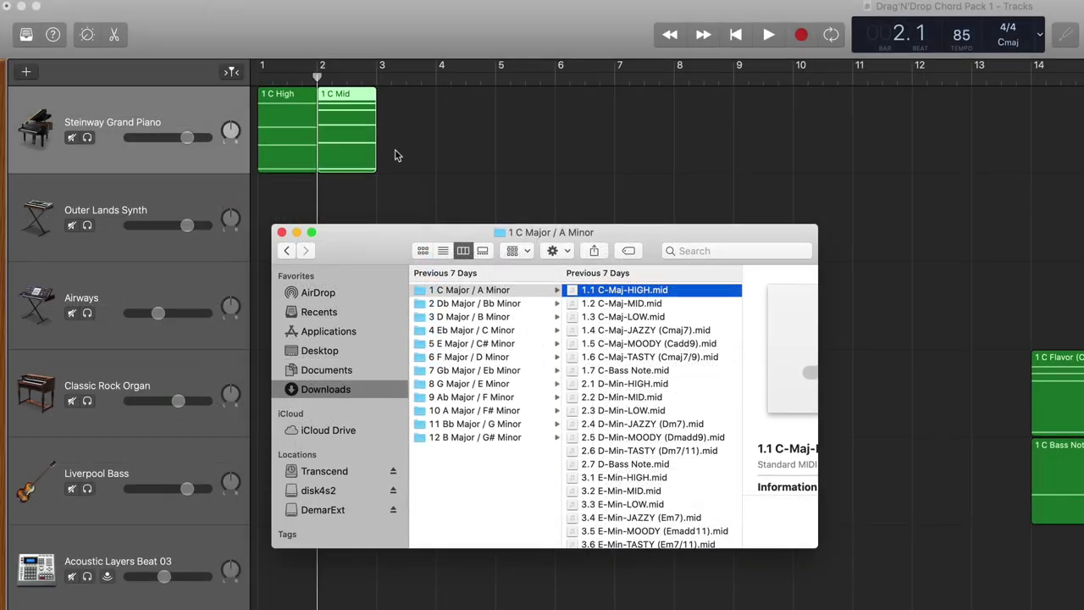
{"action": "left_click_drag", "start_coordinate": [617, 315], "coordinate": [385, 106]}
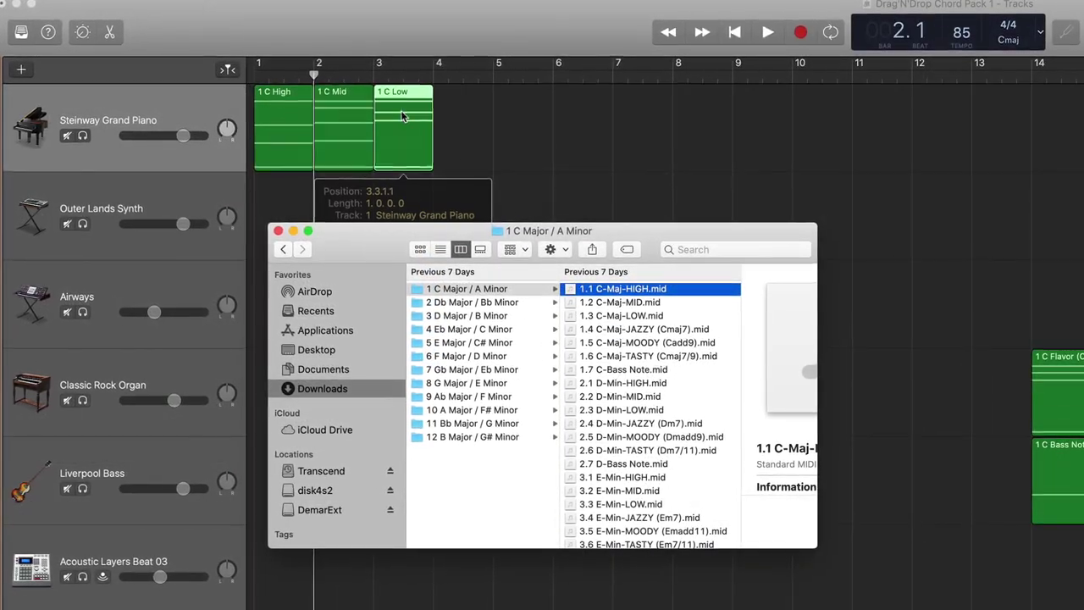
{"action": "left_click_drag", "start_coordinate": [639, 333], "coordinate": [477, 150]}
{"action": "left_click_drag", "start_coordinate": [669, 340], "coordinate": [501, 108]}
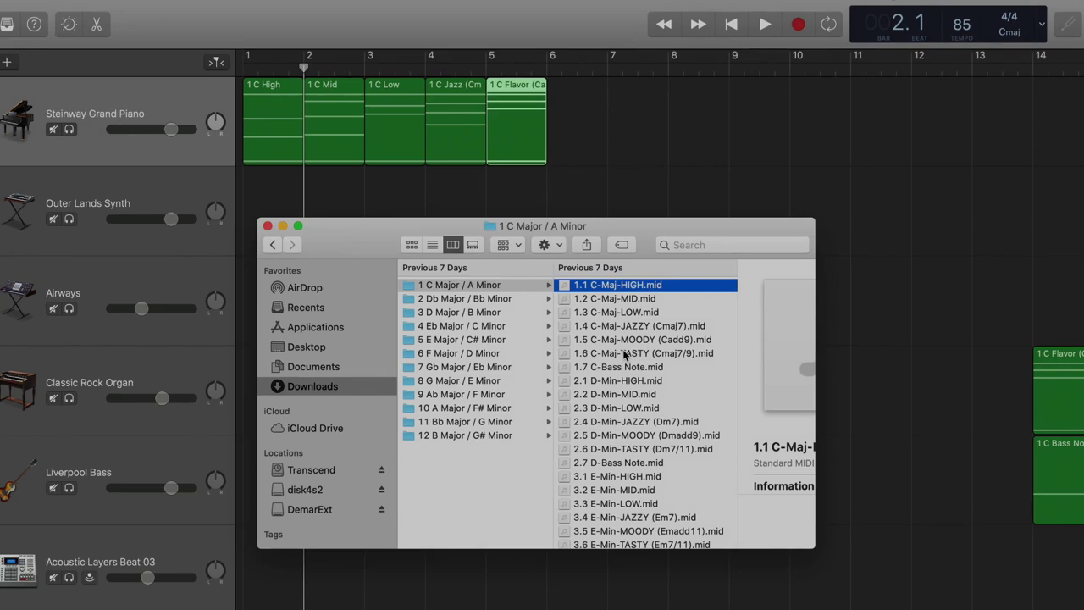
{"action": "left_click_drag", "start_coordinate": [634, 353], "coordinate": [559, 123]}
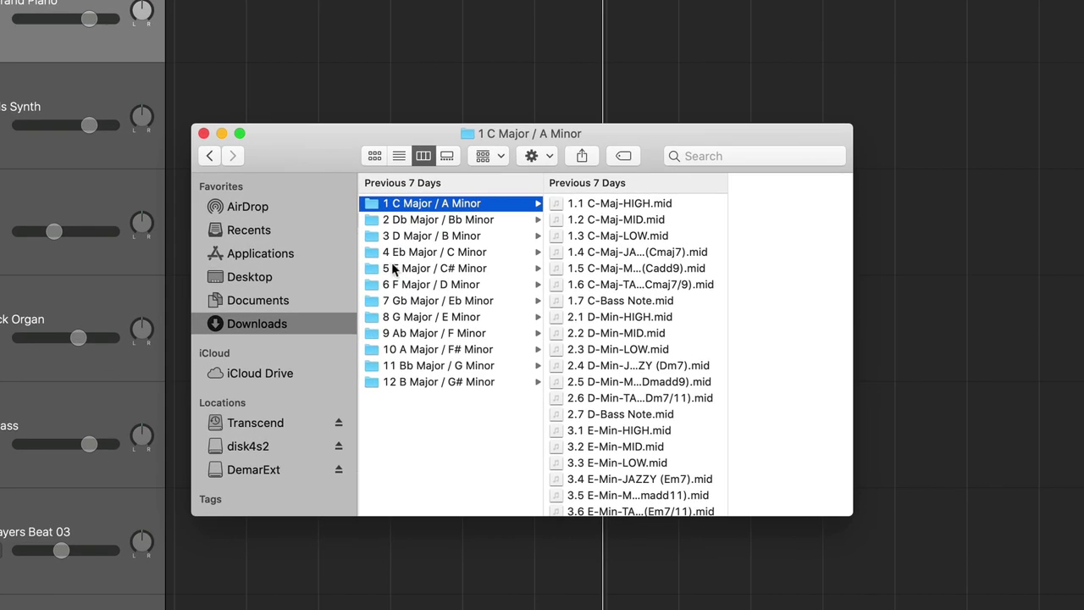
{"action": "left_click", "coordinate": [418, 220]}
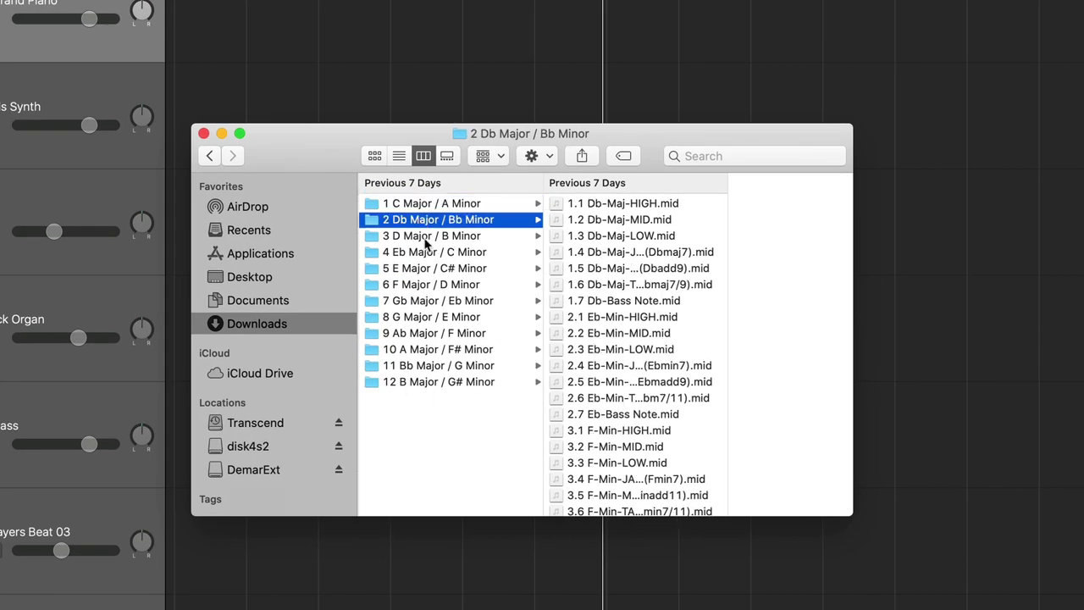
{"action": "left_click", "coordinate": [424, 235]}
{"action": "left_click", "coordinate": [423, 252]}
{"action": "left_click", "coordinate": [422, 269]}
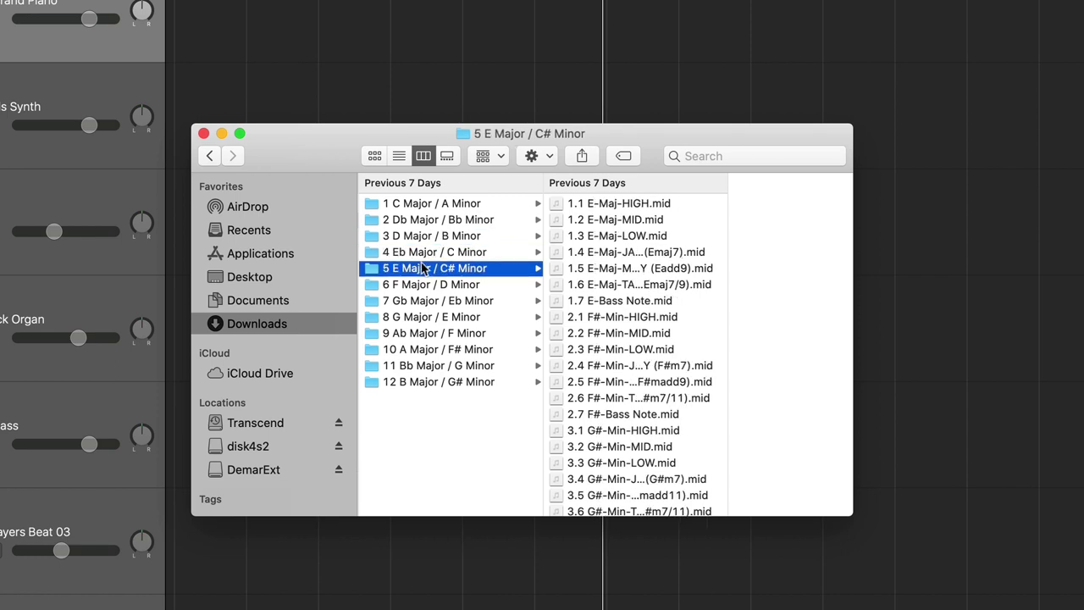
{"action": "left_click", "coordinate": [420, 206]}
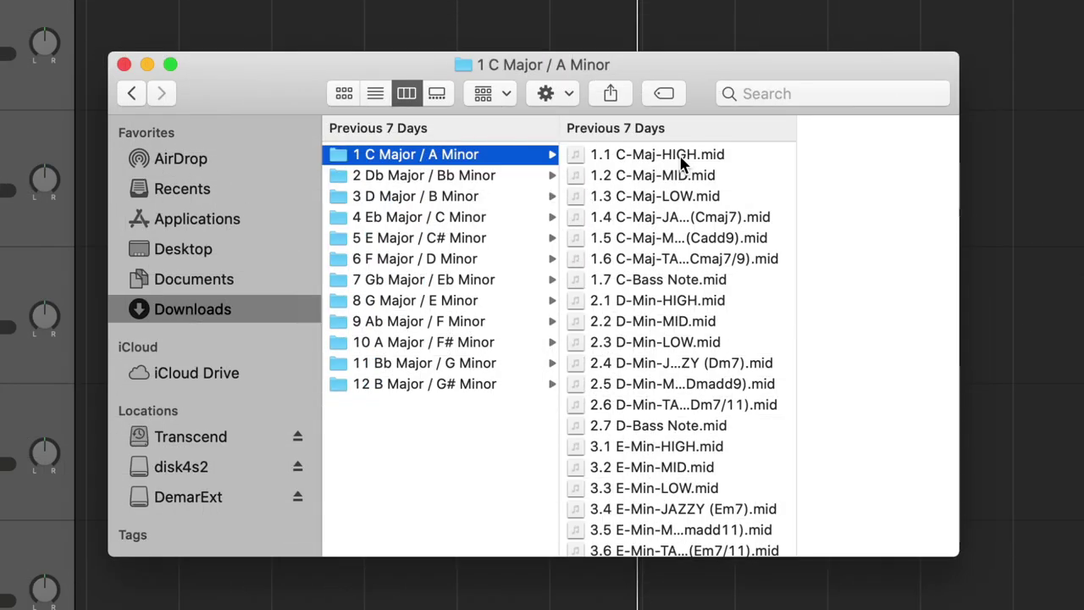
- Preview each chord file from 1.1 C-Maj-HIGH.mid through 1.6 C-Maj-TASTY (Cmaj7/9).mid
{"action": "scroll", "coordinate": [682, 164], "scroll_direction": "down", "scroll_amount": 10}
{"action": "scroll", "coordinate": [682, 163], "scroll_direction": "up", "scroll_amount": 10}
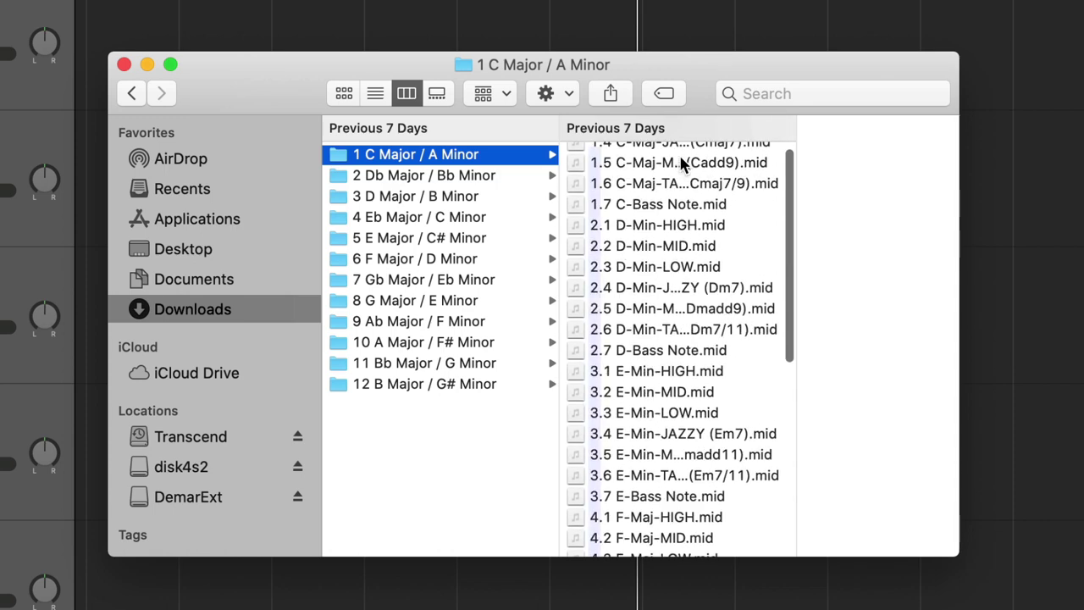
{"action": "scroll", "coordinate": [682, 164], "scroll_direction": "up", "scroll_amount": 3}
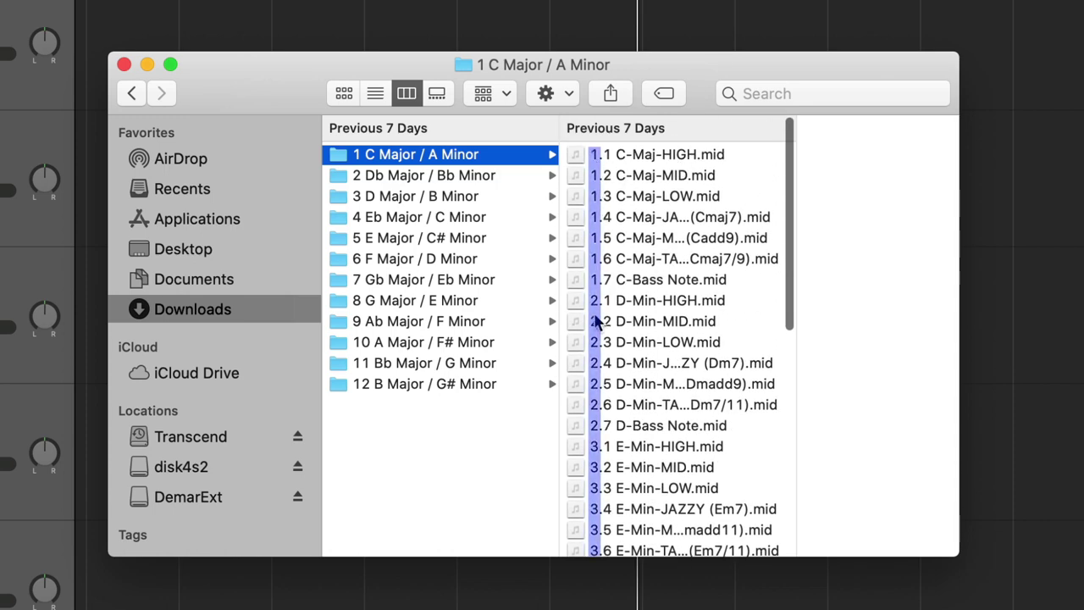
{"action": "scroll", "coordinate": [598, 320], "scroll_direction": "down", "scroll_amount": 10}
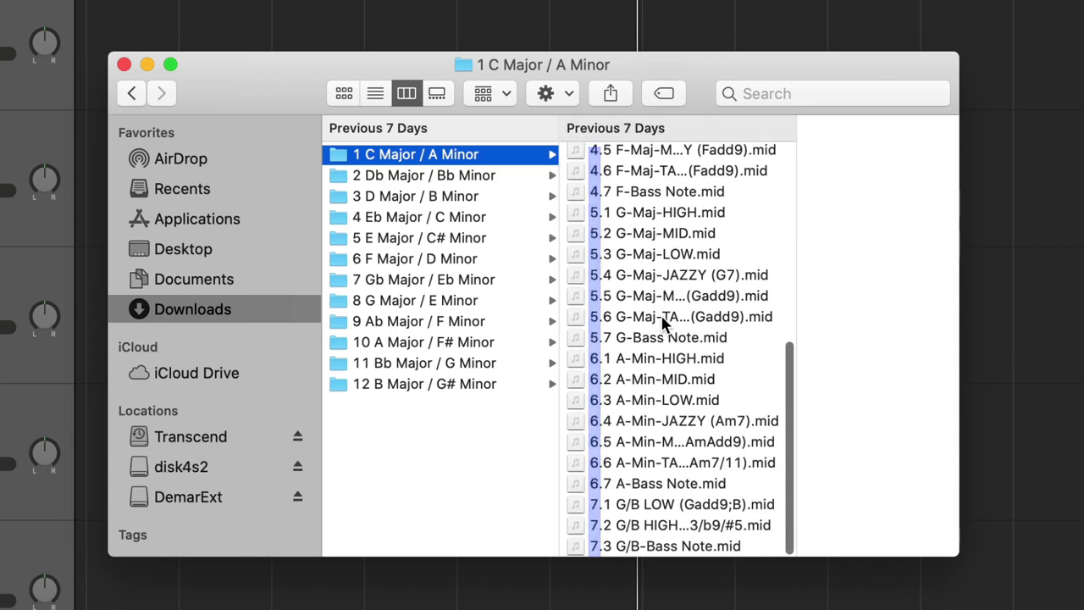
{"action": "scroll", "coordinate": [665, 322], "scroll_direction": "up", "scroll_amount": 10}
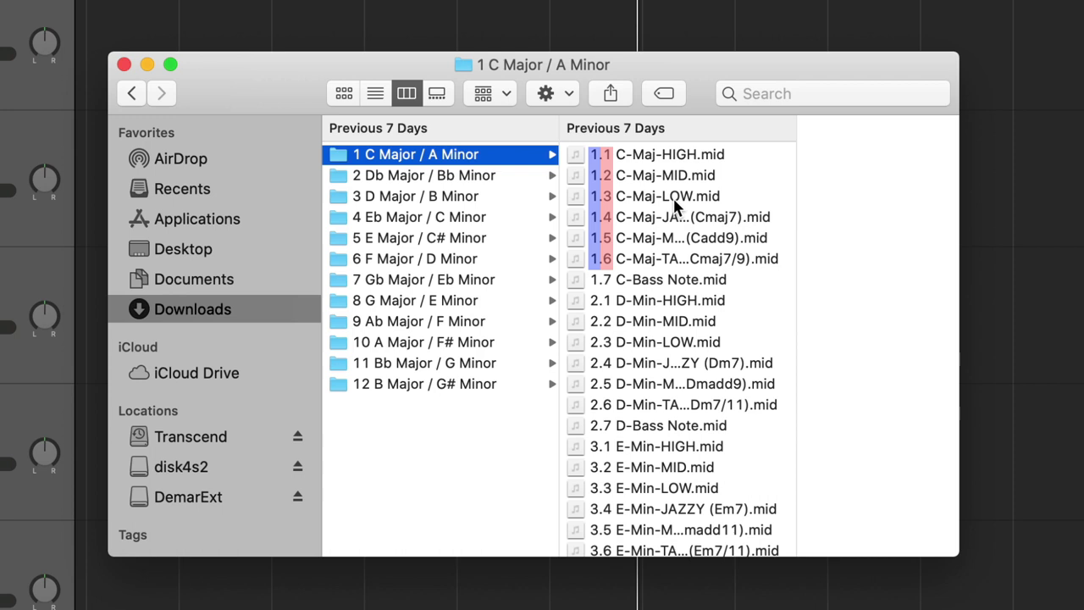
{"action": "left_click", "coordinate": [665, 160]}
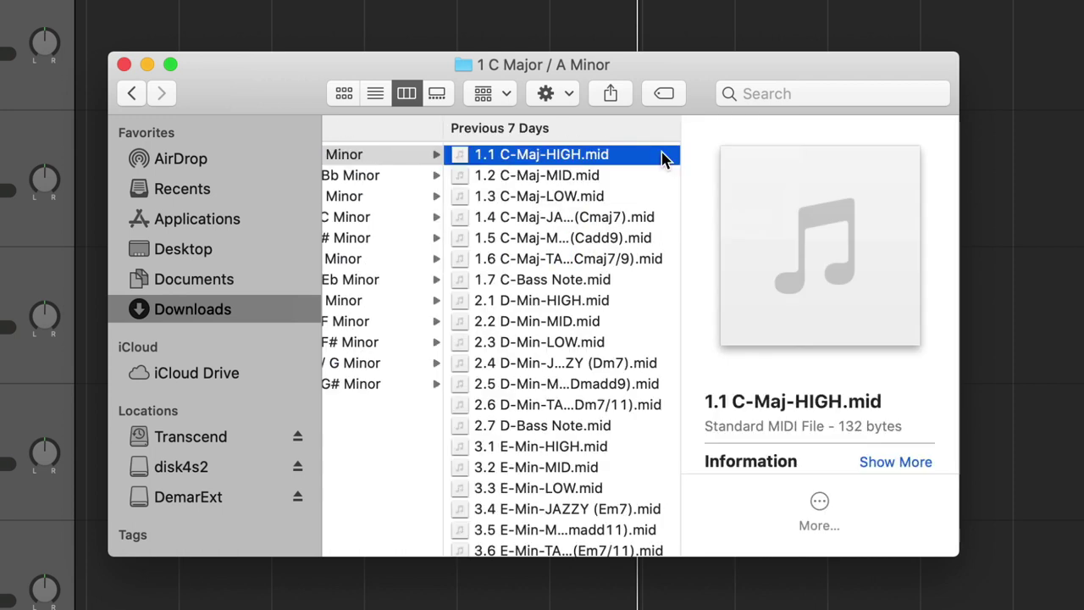
{"action": "left_click", "coordinate": [571, 178]}
{"action": "left_click", "coordinate": [546, 197]}
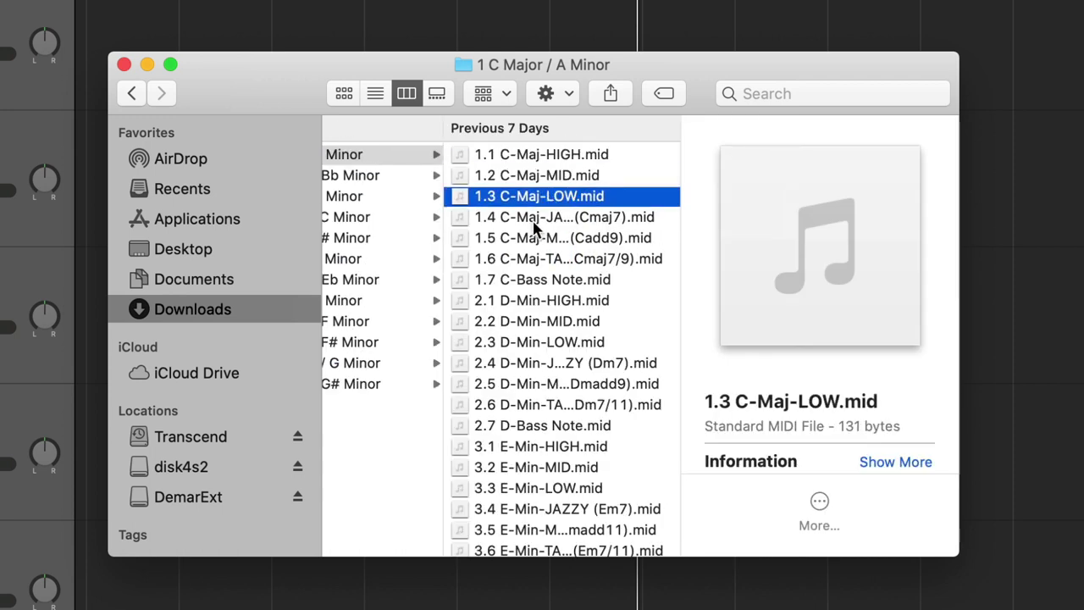
{"action": "left_click", "coordinate": [537, 218]}
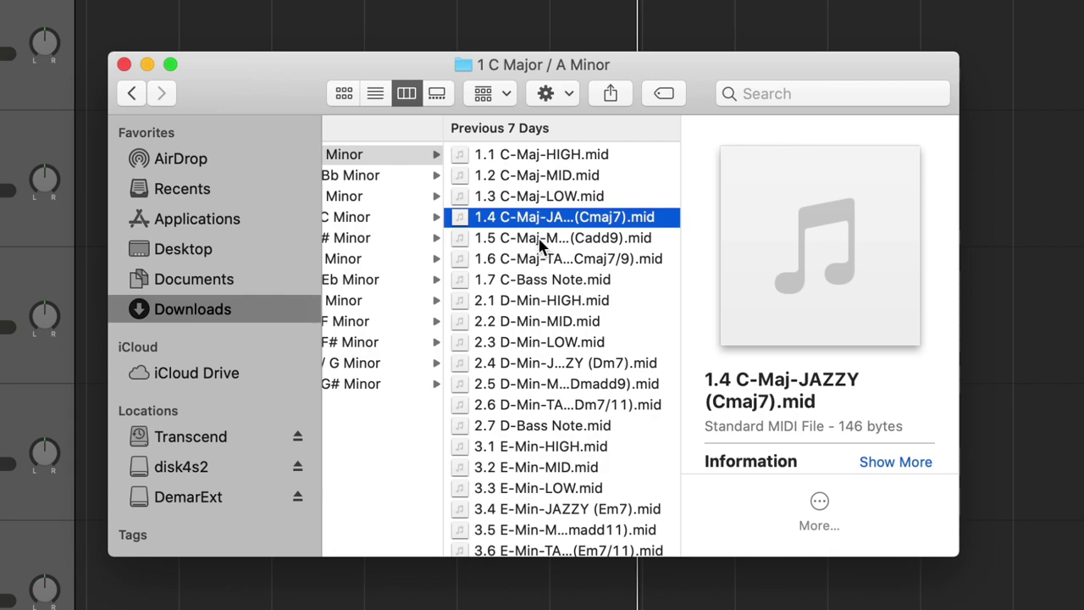
{"action": "left_click", "coordinate": [543, 240]}
{"action": "left_click", "coordinate": [531, 258]}
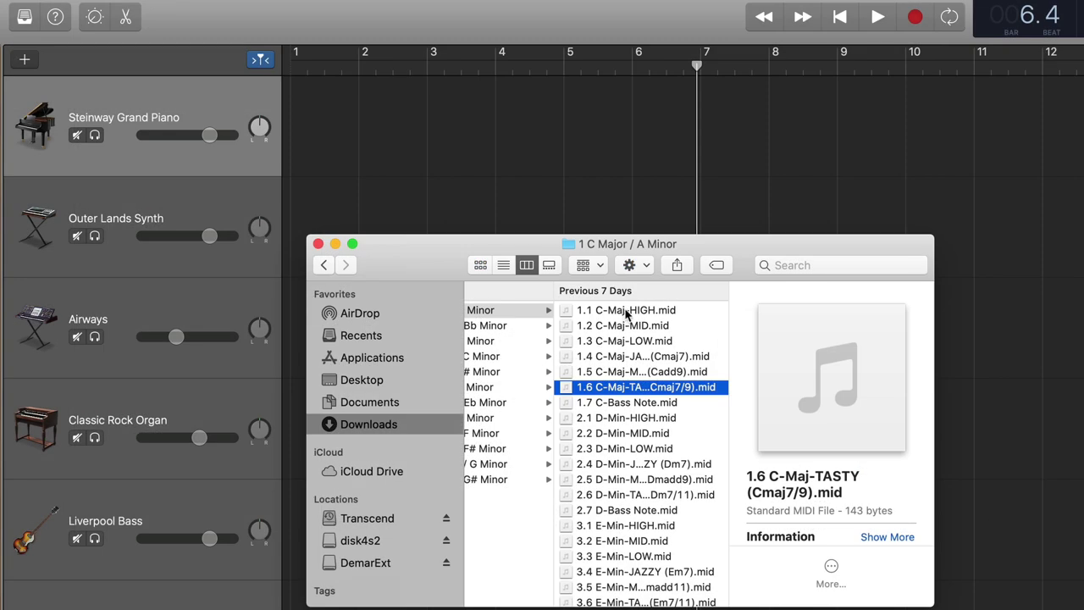
- Place the C High chord at bar 1 of the piano track and play it from the start
{"action": "left_click_drag", "start_coordinate": [582, 275], "coordinate": [322, 119]}
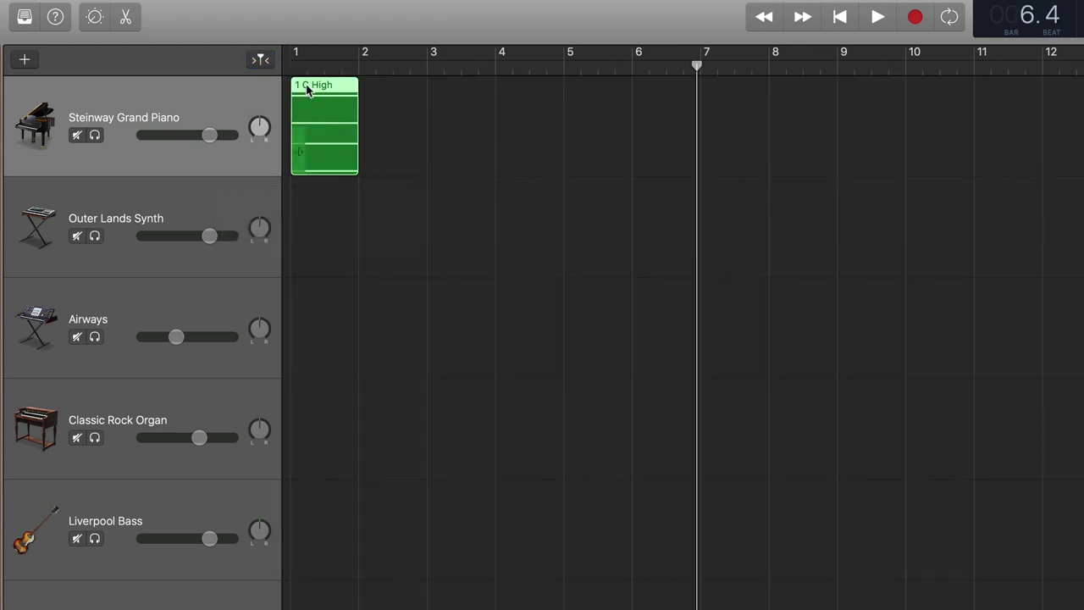
{"action": "key", "text": "Return"}
{"action": "key", "text": "space"}
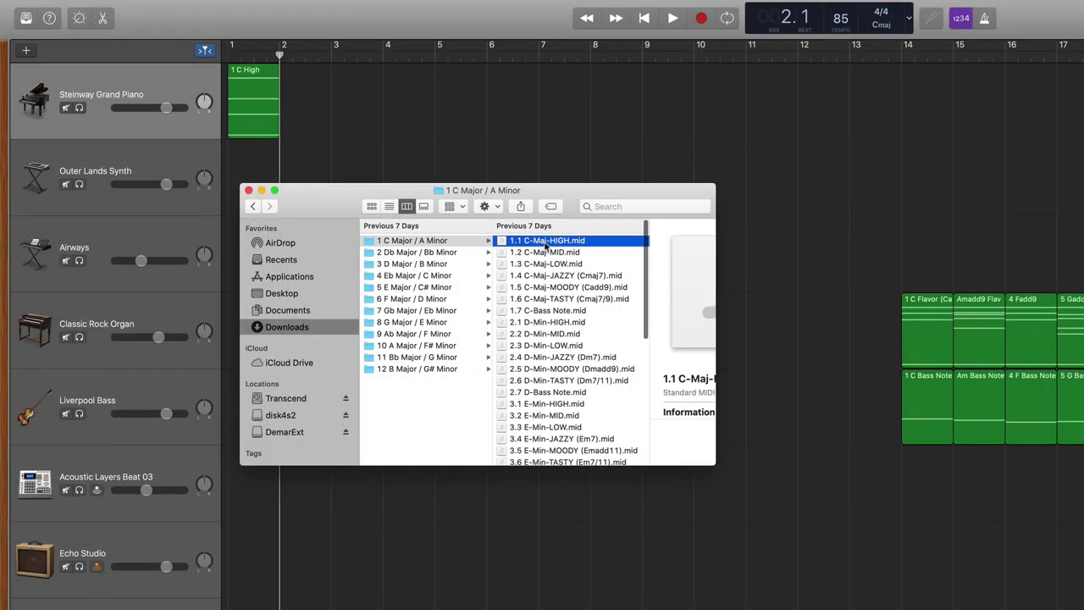
- Add the C Mid, Low, Jazzy, Moody Cadd9 and Cmaj7/9 chords at bars 2–6, then play all six
{"action": "left_click_drag", "start_coordinate": [333, 135], "coordinate": [286, 89]}
{"action": "left_click_drag", "start_coordinate": [485, 207], "coordinate": [357, 92]}
{"action": "left_click_drag", "start_coordinate": [563, 279], "coordinate": [400, 93]}
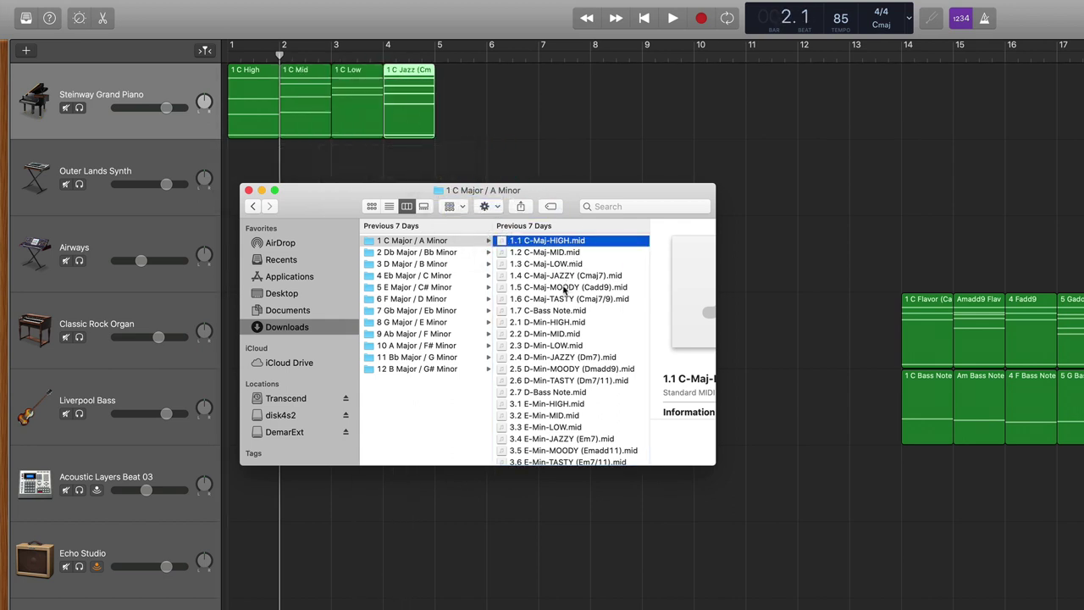
{"action": "left_click_drag", "start_coordinate": [565, 289], "coordinate": [447, 94]}
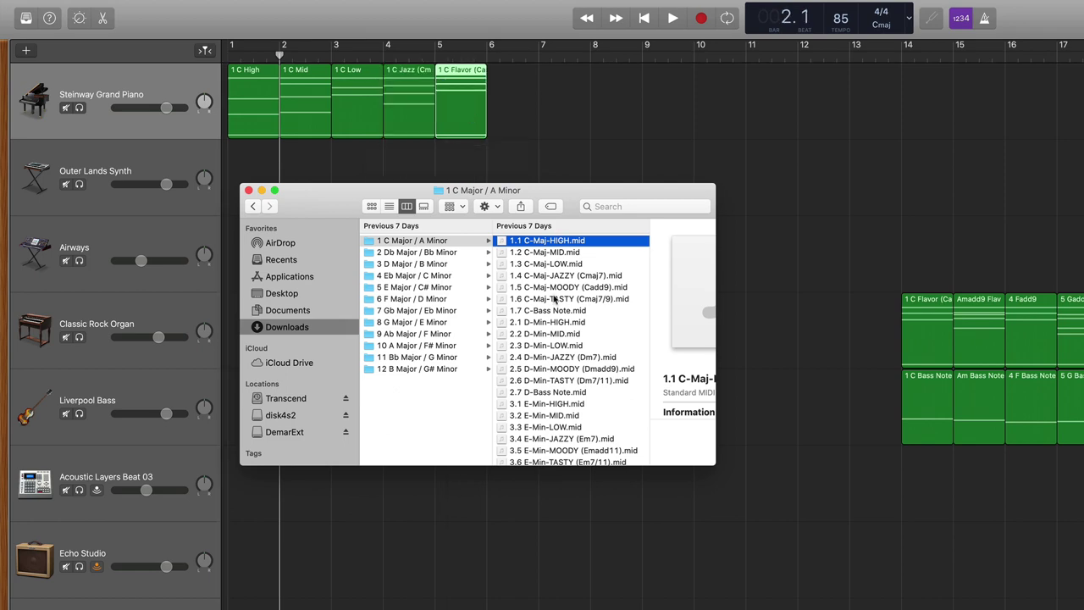
{"action": "left_click_drag", "start_coordinate": [555, 300], "coordinate": [499, 103]}
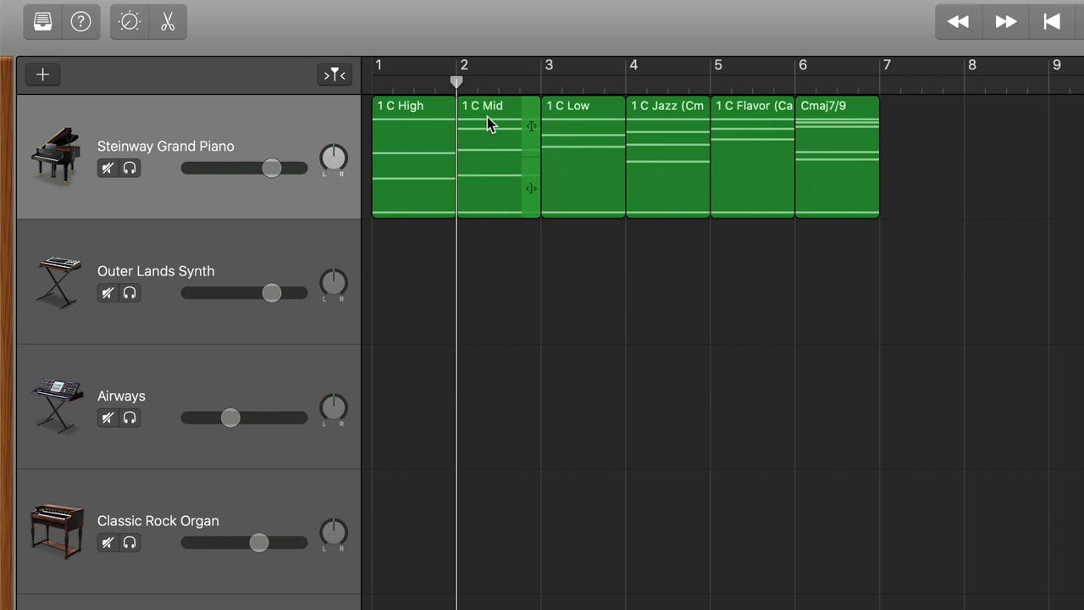
{"action": "key", "text": "Return"}
{"action": "key", "text": "space"}
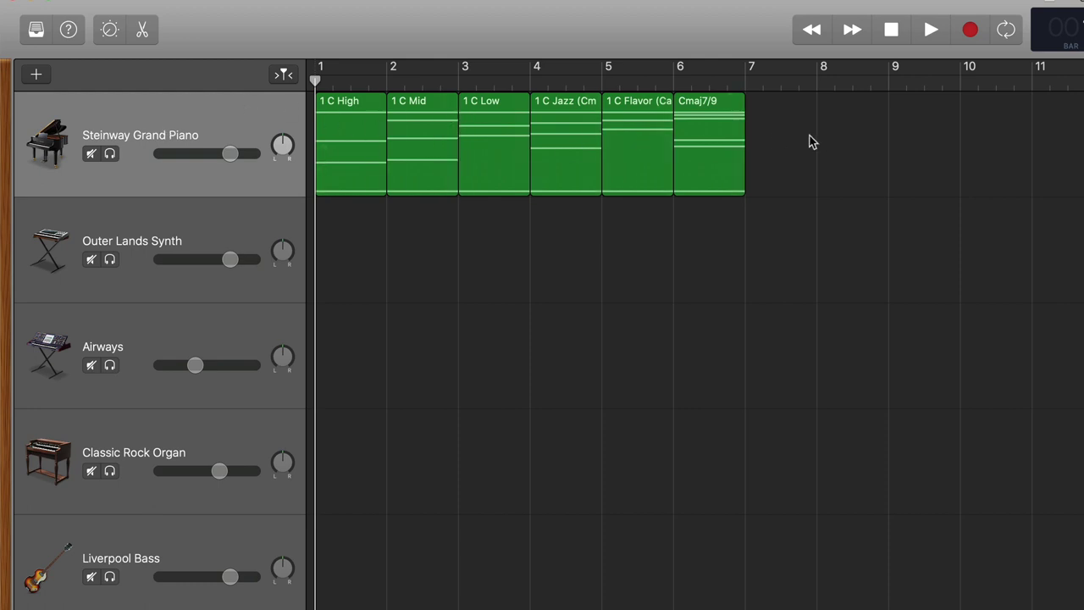
{"action": "left_click_drag", "start_coordinate": [811, 135], "coordinate": [339, 216]}
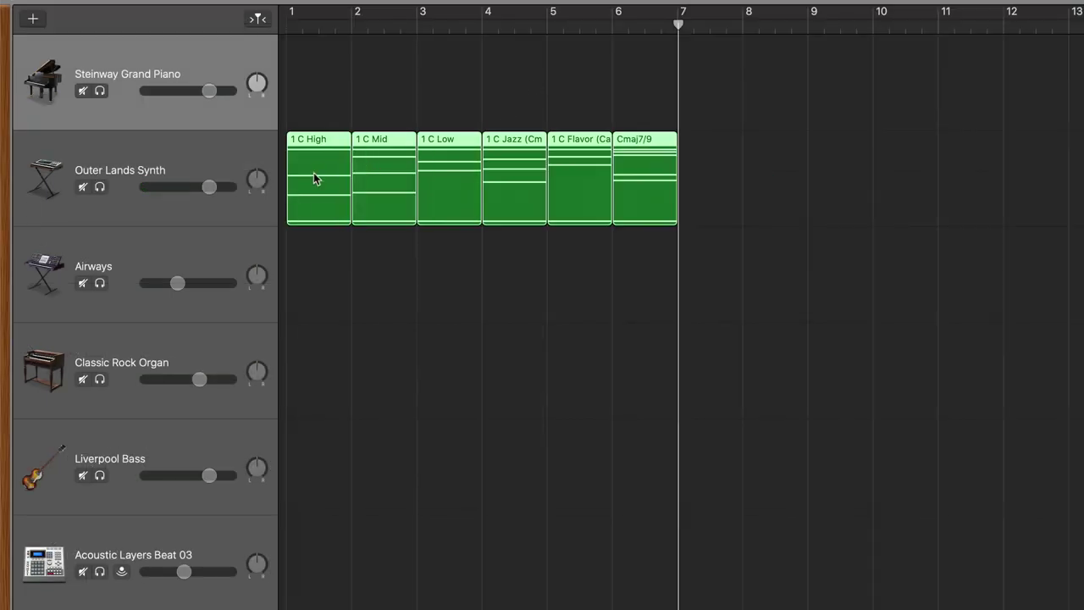
{"action": "left_click_drag", "start_coordinate": [314, 177], "coordinate": [307, 240]}
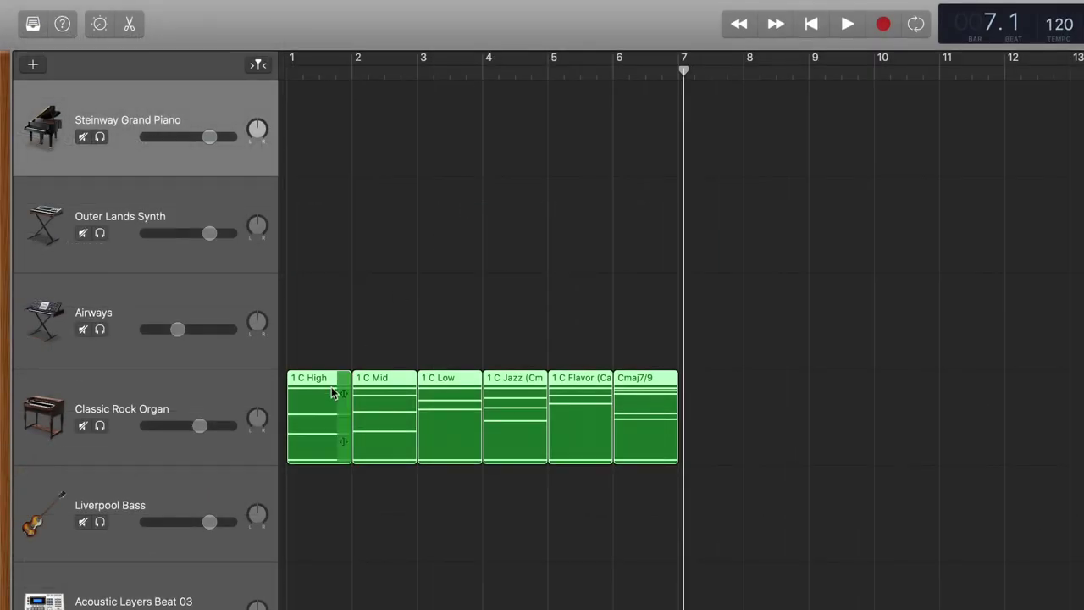
{"action": "left_click_drag", "start_coordinate": [332, 392], "coordinate": [331, 103]}
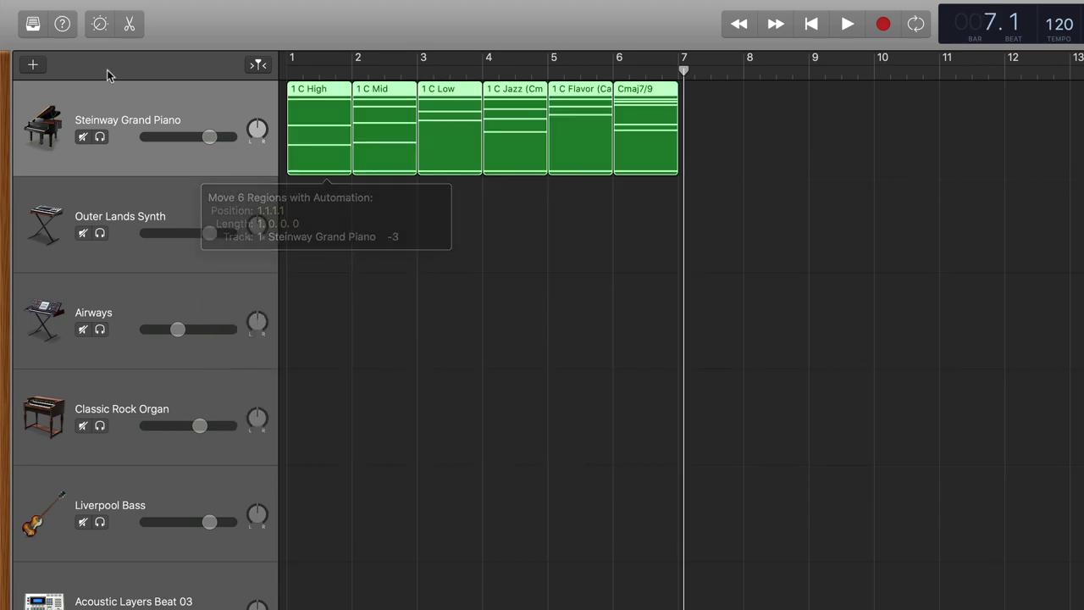
- Add 1.7 C-Bass Note.mid at bar 4 of the Liverpool Bass track and play from bar 4
{"action": "left_click", "coordinate": [32, 25]}
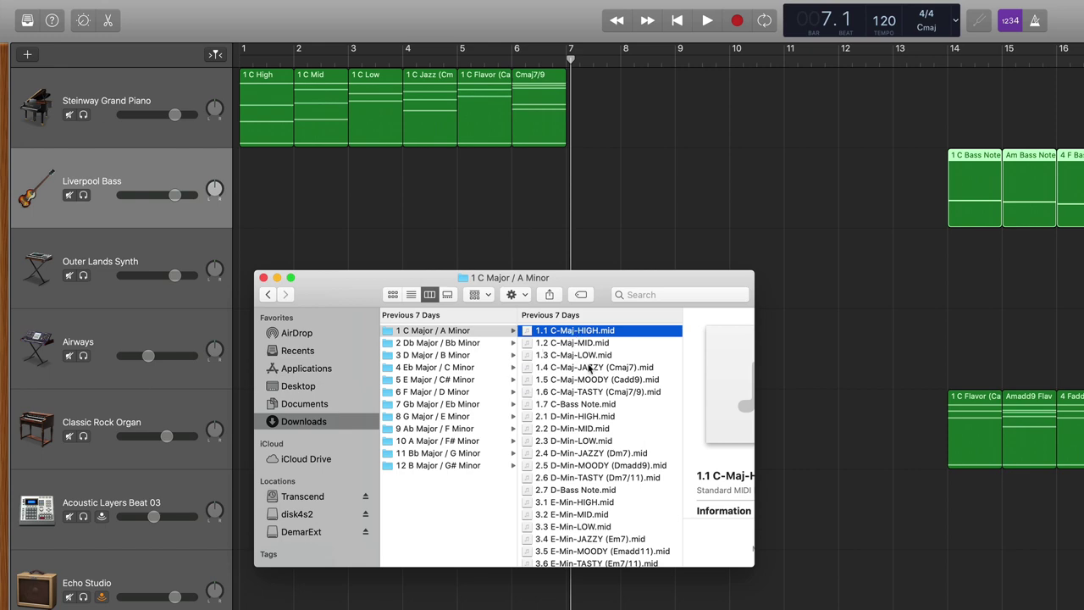
{"action": "left_click", "coordinate": [564, 404]}
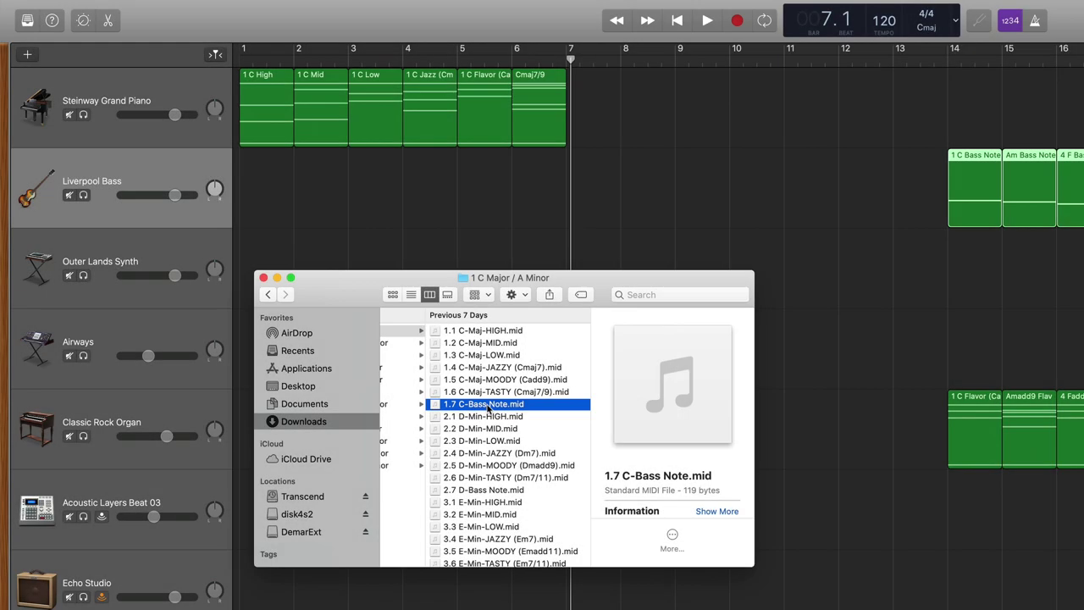
{"action": "left_click_drag", "start_coordinate": [475, 404], "coordinate": [404, 197]}
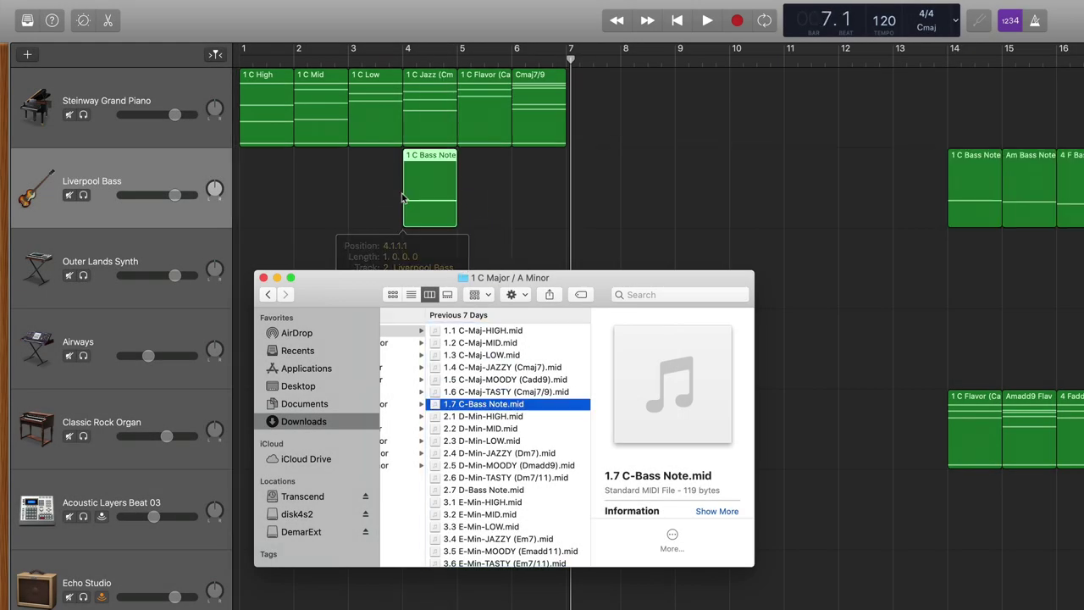
{"action": "left_click", "coordinate": [404, 61]}
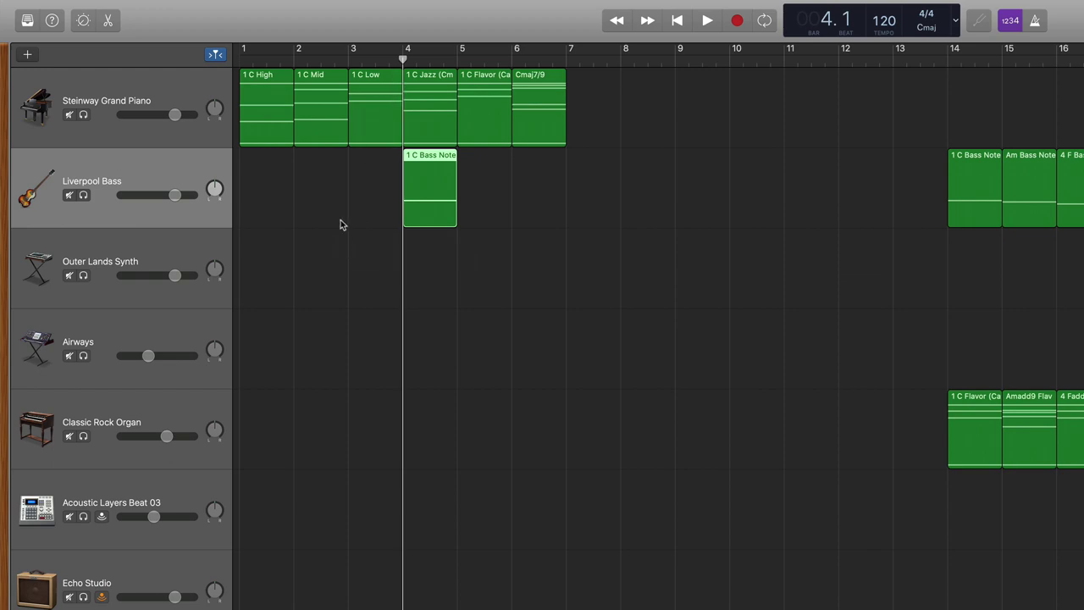
{"action": "key", "text": "space"}
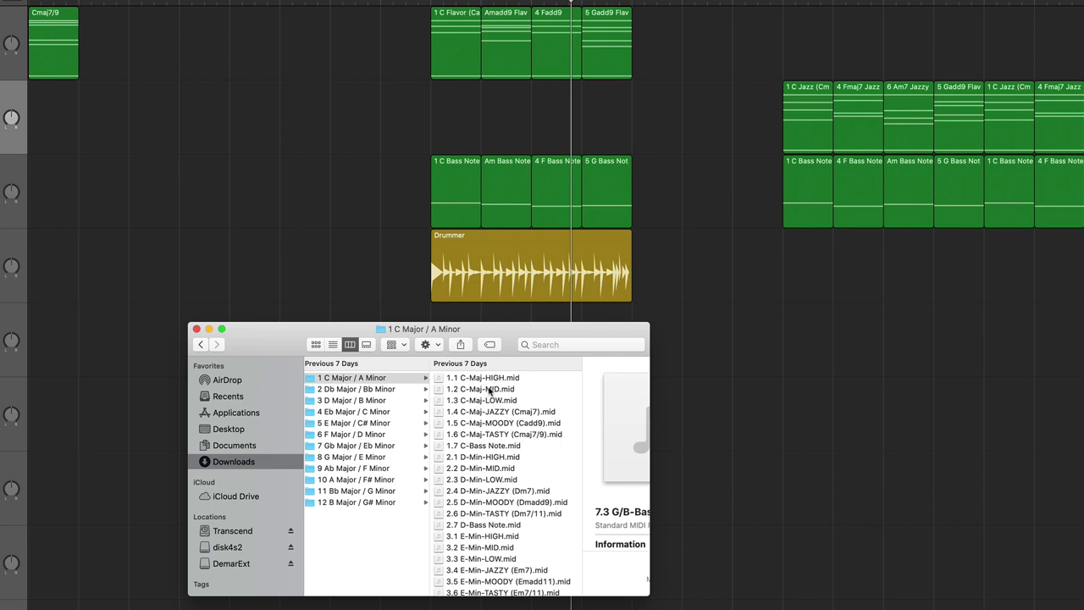
- Select the four progression chord regions and the SoCal Drummer region, then add a new track
{"action": "left_click_drag", "start_coordinate": [583, 107], "coordinate": [441, 53]}
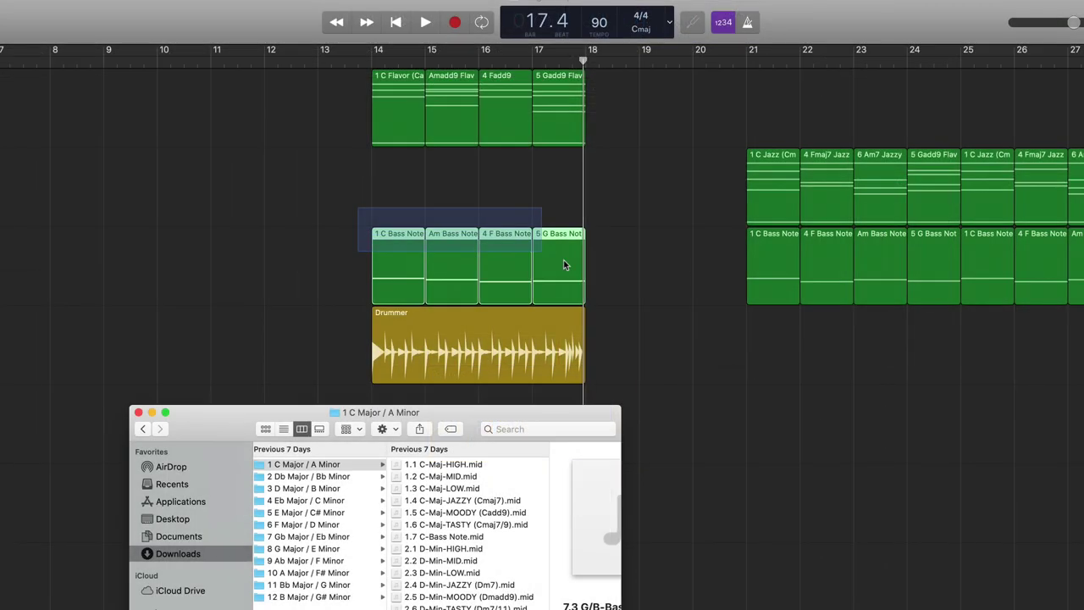
{"action": "left_click", "coordinate": [564, 260]}
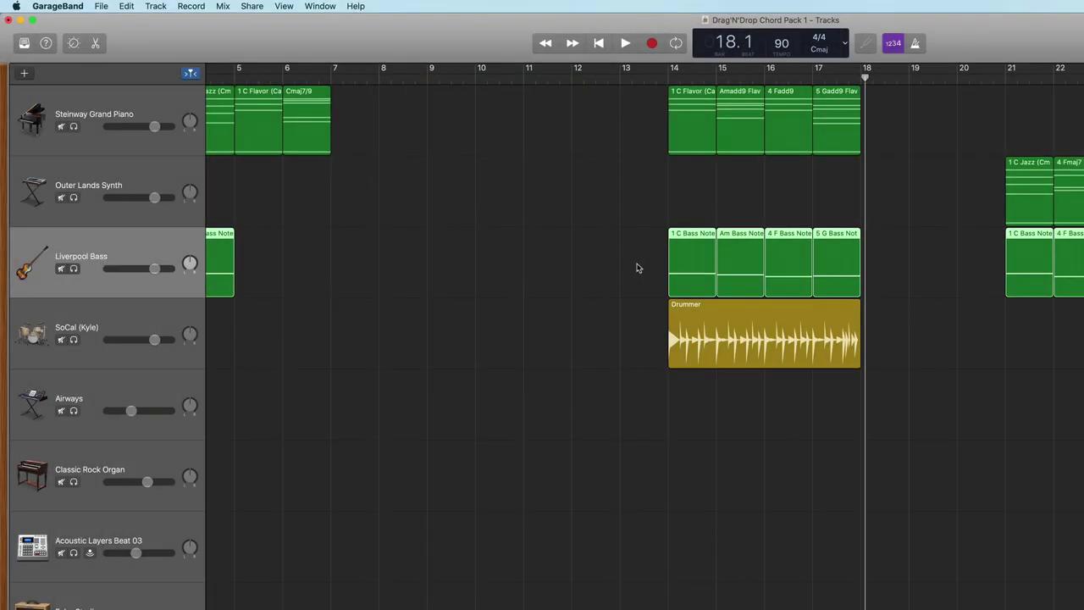
{"action": "left_click", "coordinate": [147, 313]}
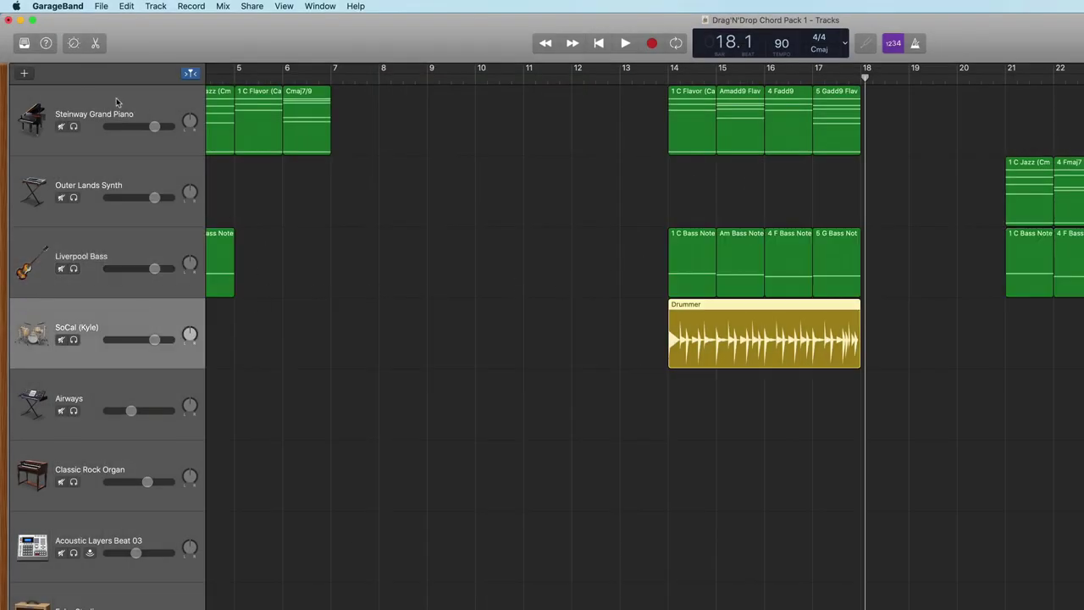
{"action": "left_click", "coordinate": [24, 75]}
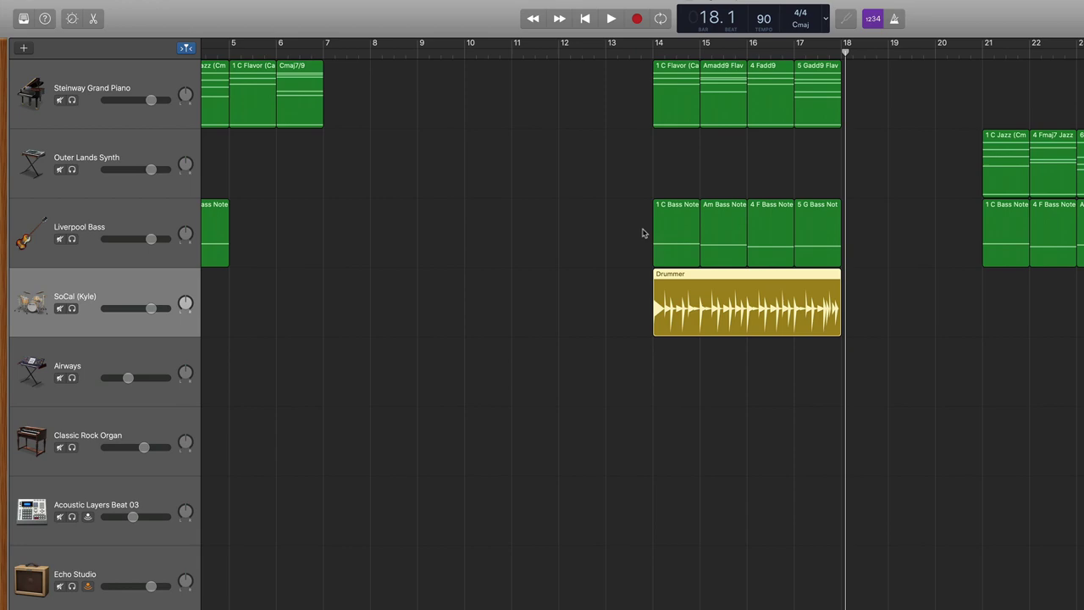
- Play the C–Am–F–G progression from bar 14
{"action": "left_click", "coordinate": [651, 50]}
{"action": "key", "text": "space"}
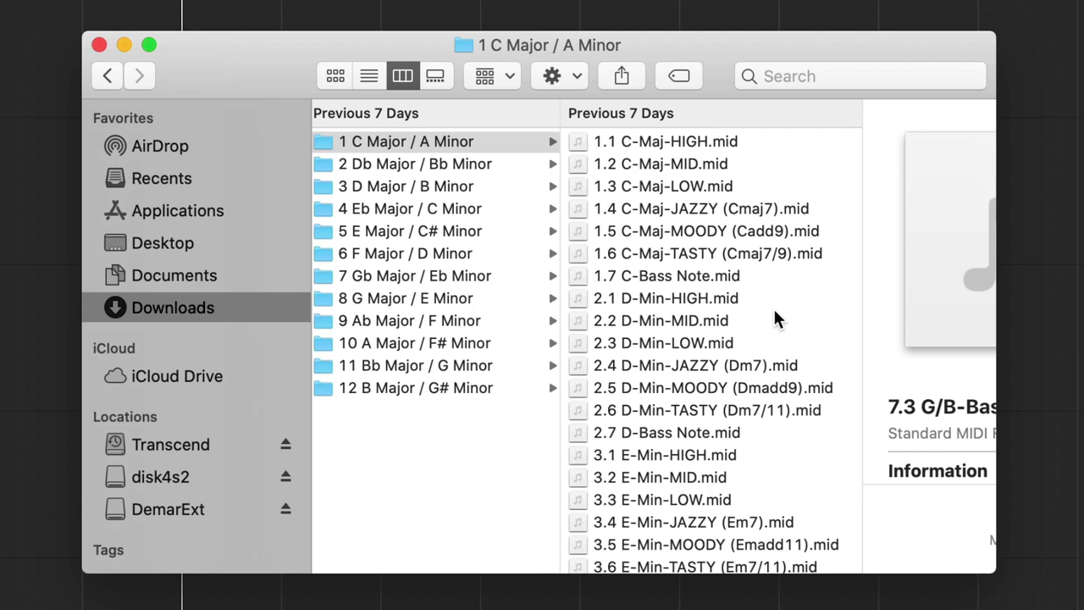
- Select the 1.4 JAZZY (Cmaj7) and 1.5 MOODY (Cadd9) chord files, then deselect the Drummer region
{"action": "left_click", "coordinate": [681, 212]}
{"action": "left_click", "coordinate": [539, 231]}
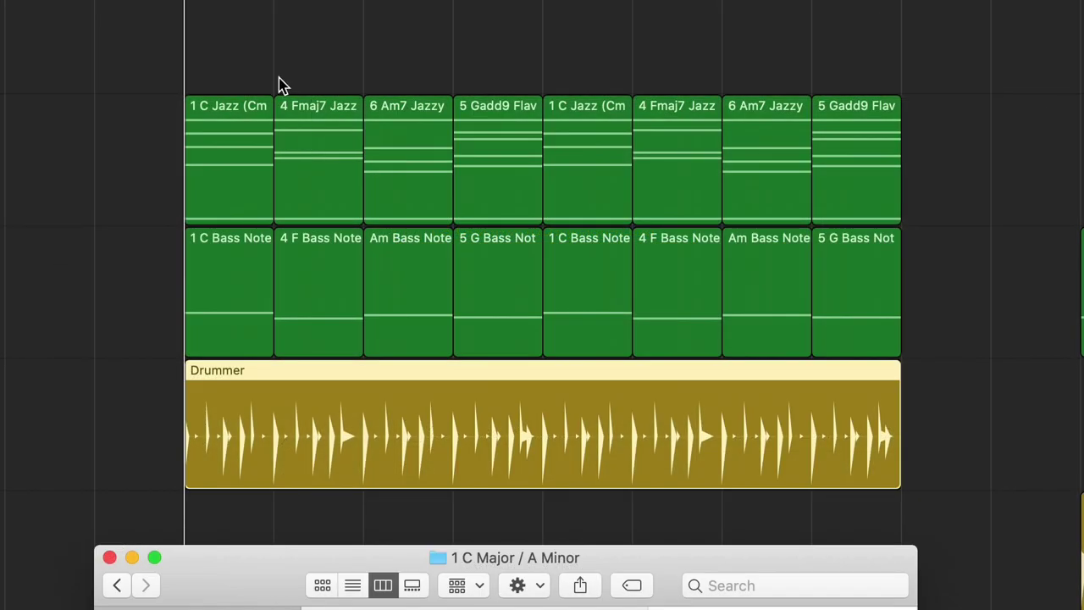
{"action": "left_click", "coordinate": [264, 55]}
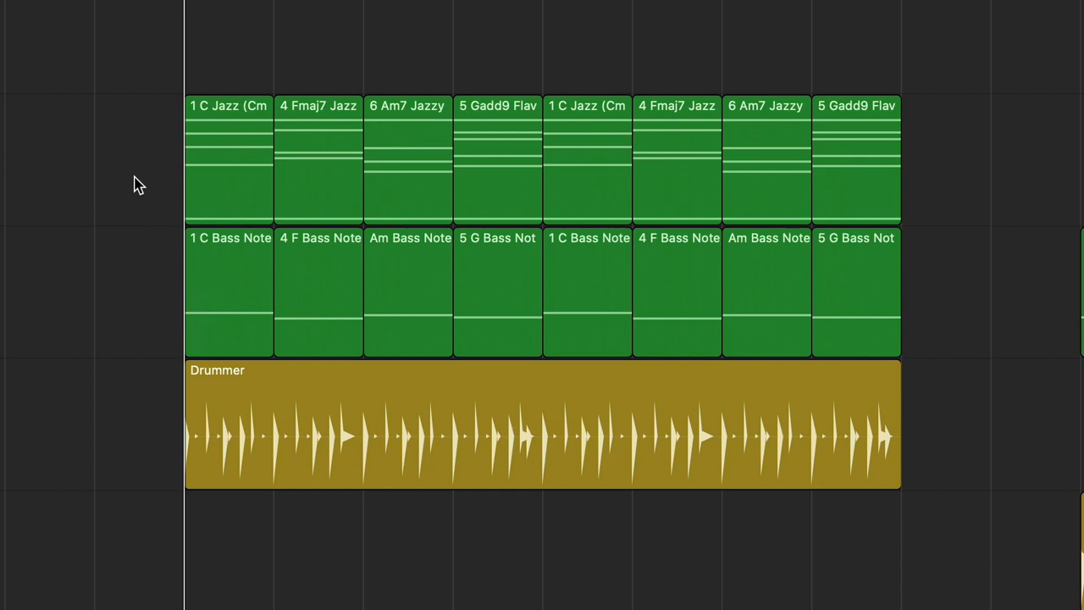
- Play back the bar-21 jazz progression with its bass and drums
{"action": "key", "text": "space"}
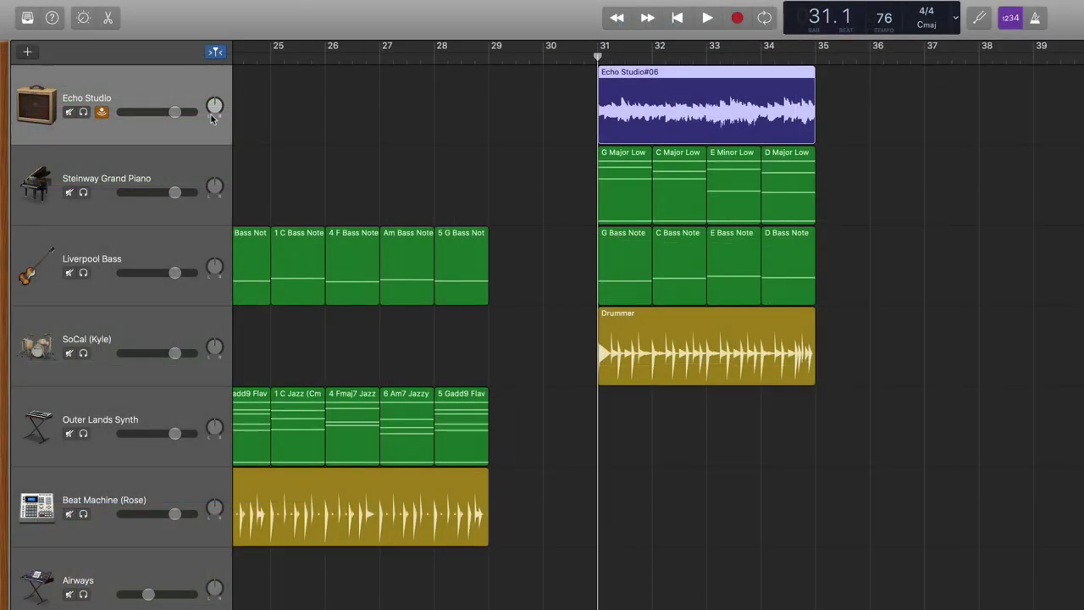
- Solo the Echo Studio track to hear it alone, then unsolo it
{"action": "left_click", "coordinate": [83, 111]}
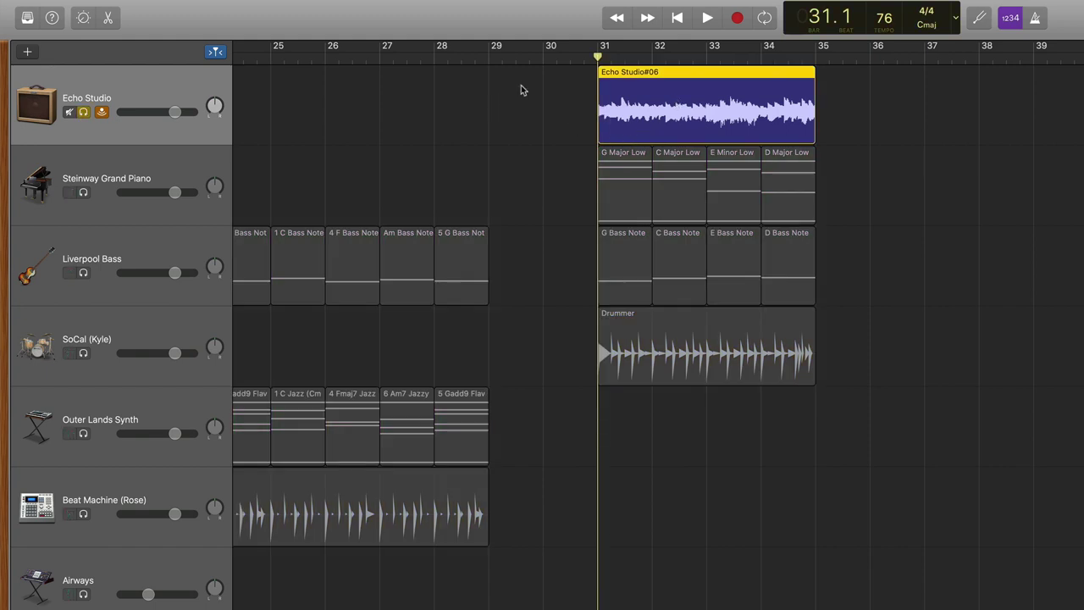
{"action": "mouse_move", "coordinate": [618, 95]}
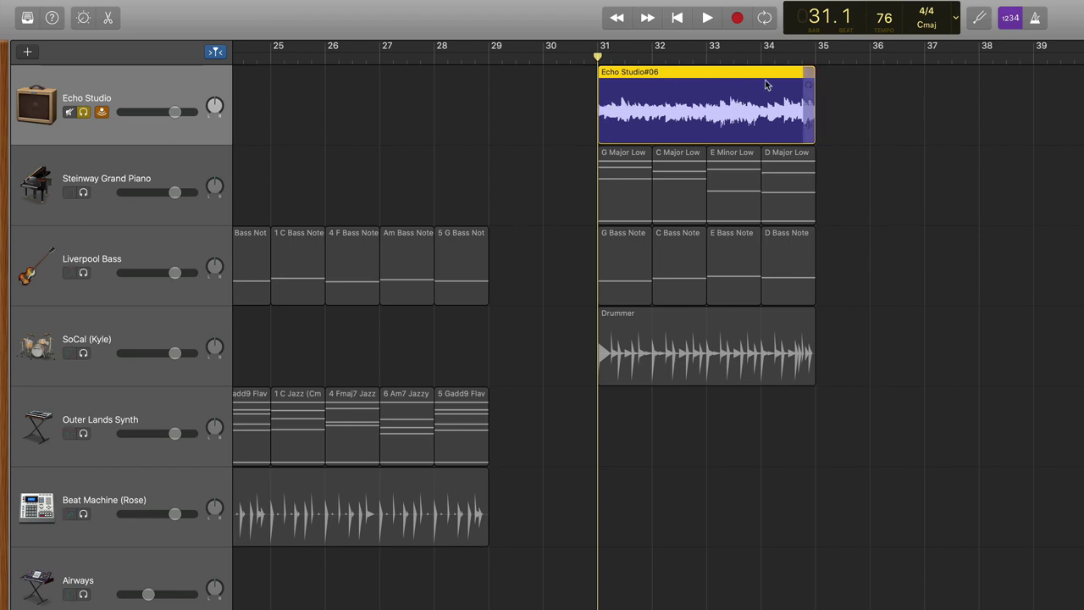
{"action": "left_click", "coordinate": [83, 112]}
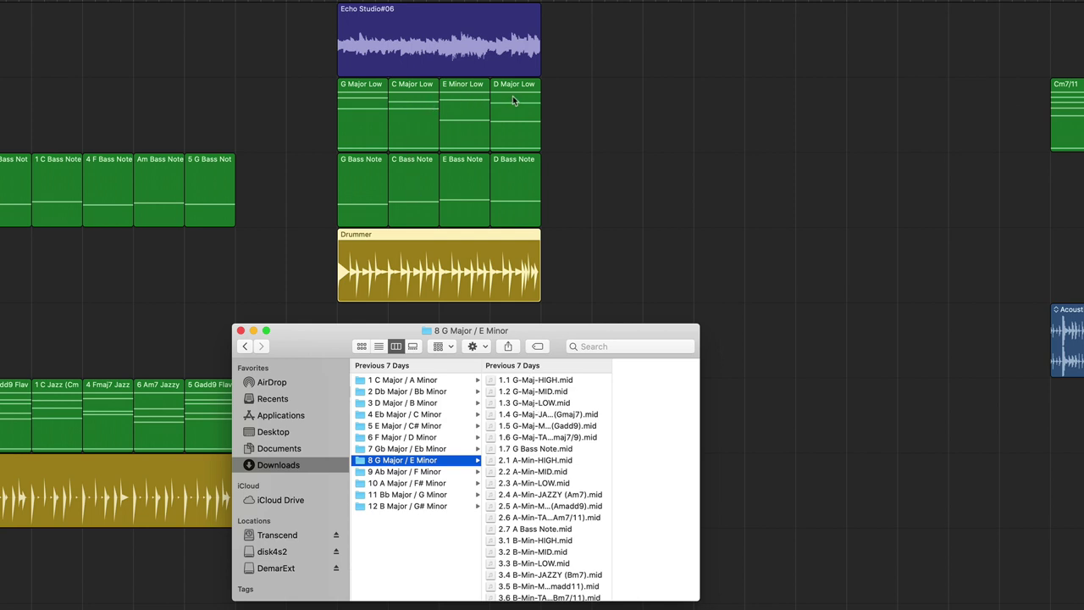
- Select 1.7 G Bass Note.mid in Finder, then bring the GarageBand arrangement back to the front
{"action": "left_click", "coordinate": [530, 451]}
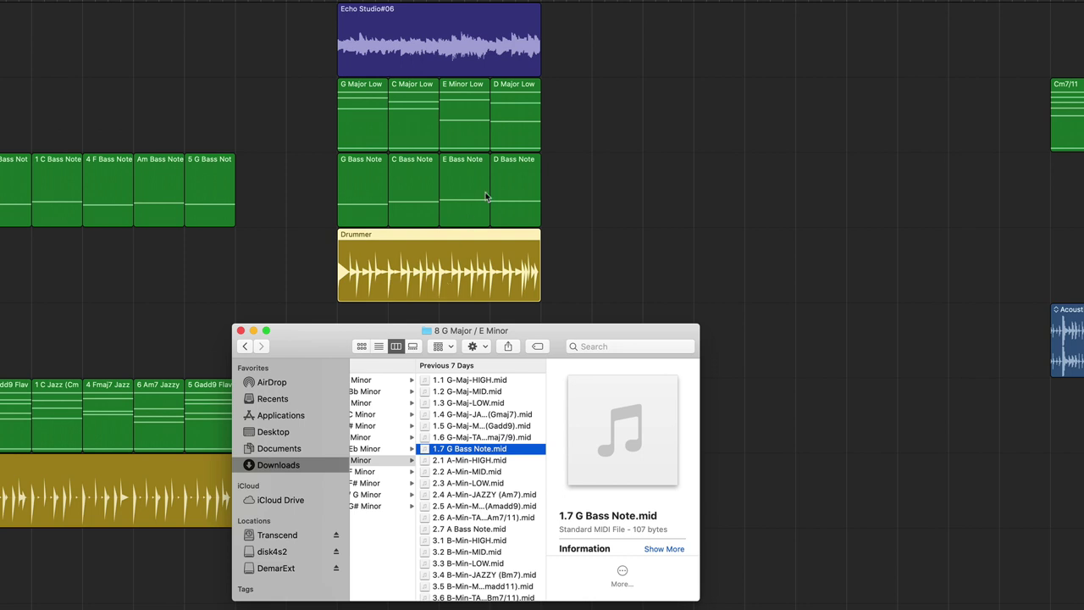
{"action": "left_click", "coordinate": [308, 266]}
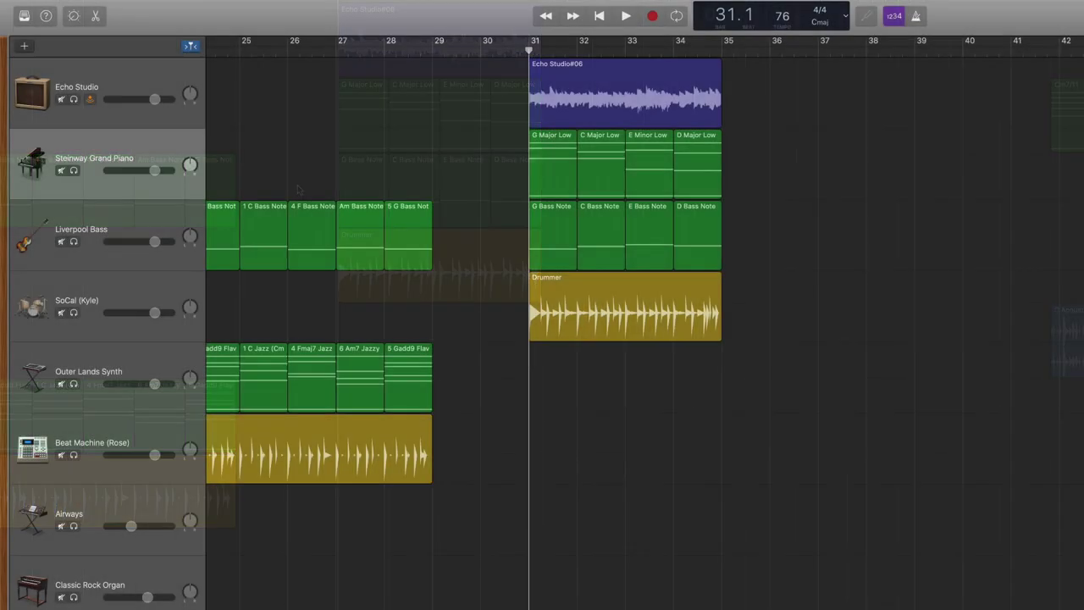
- Scroll the timeline to follow playback of the bar-31 G–C–Em–D progression
{"action": "scroll", "coordinate": [559, 322], "scroll_direction": "up", "scroll_amount": 3}
{"action": "scroll", "coordinate": [644, 322], "scroll_direction": "left", "scroll_amount": 3}
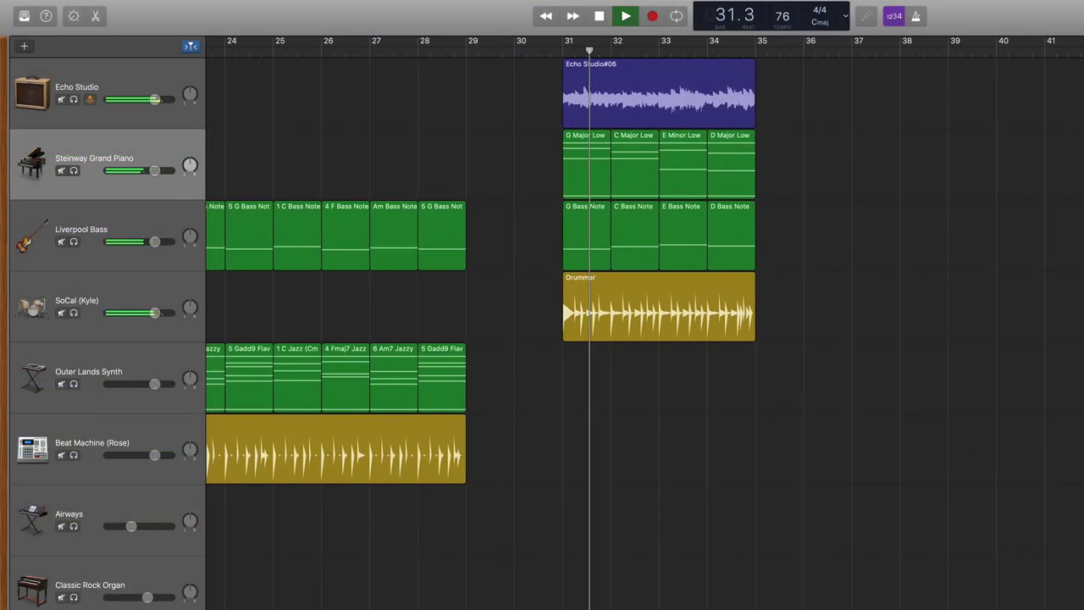
{"action": "scroll", "coordinate": [644, 322], "scroll_direction": "left", "scroll_amount": 3}
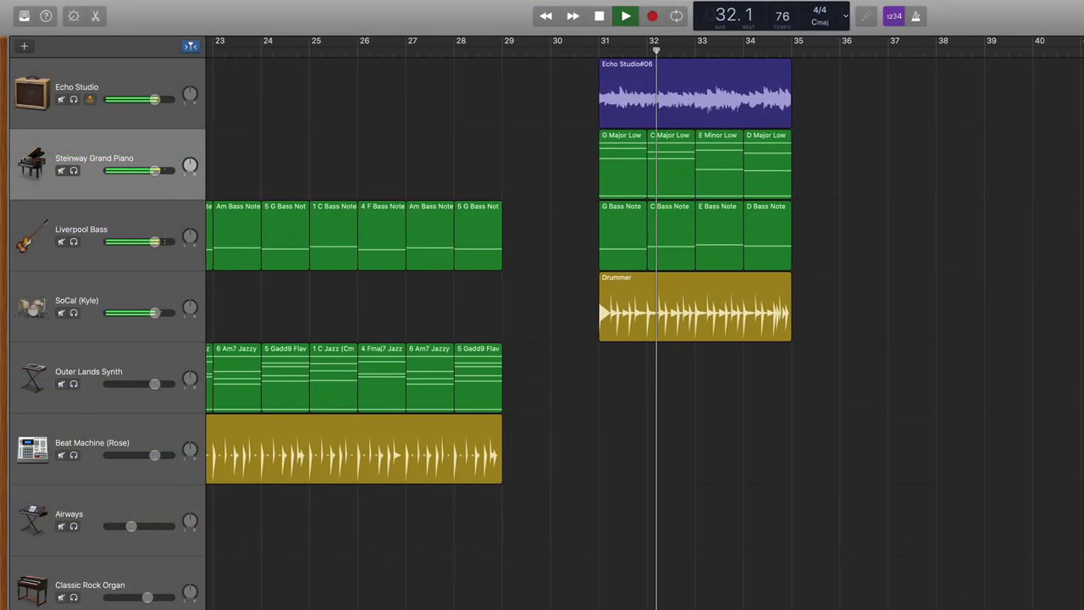
{"action": "scroll", "coordinate": [643, 322], "scroll_direction": "left", "scroll_amount": 3}
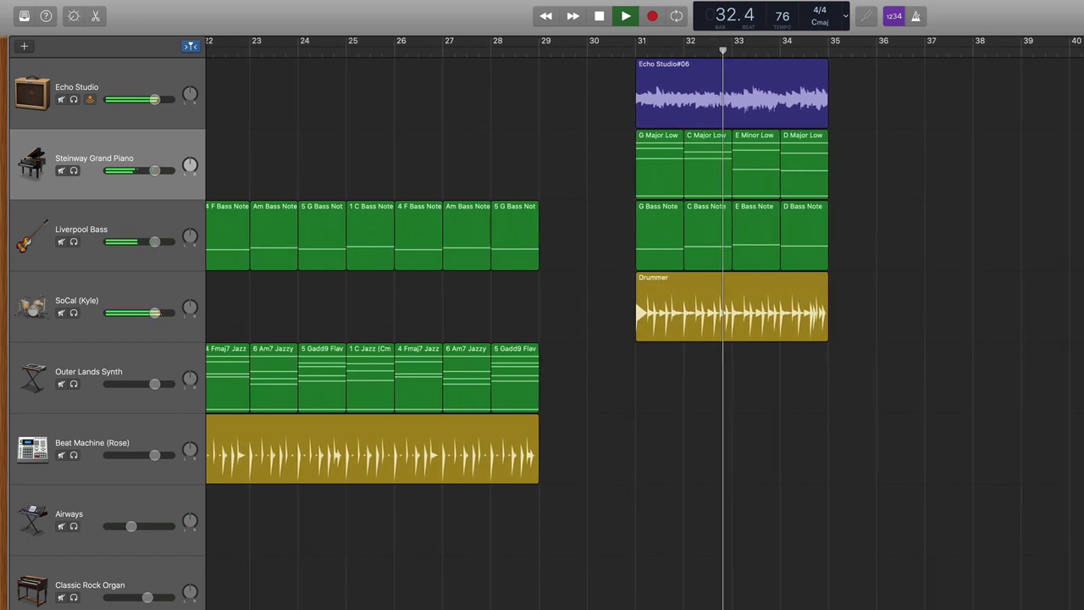
{"action": "scroll", "coordinate": [644, 322], "scroll_direction": "left", "scroll_amount": 3}
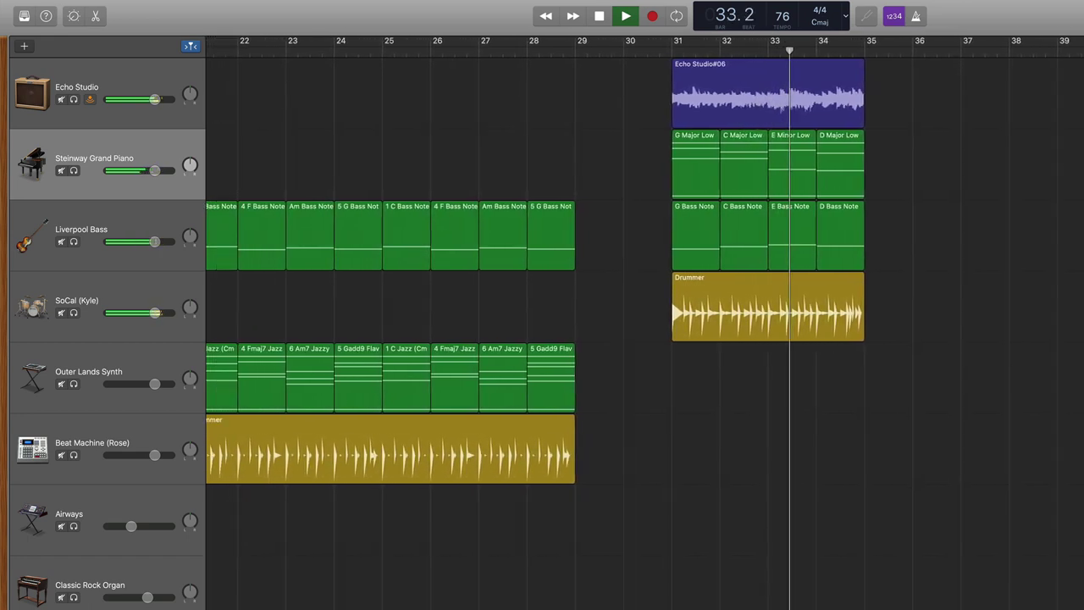
{"action": "scroll", "coordinate": [644, 322], "scroll_direction": "left", "scroll_amount": 1}
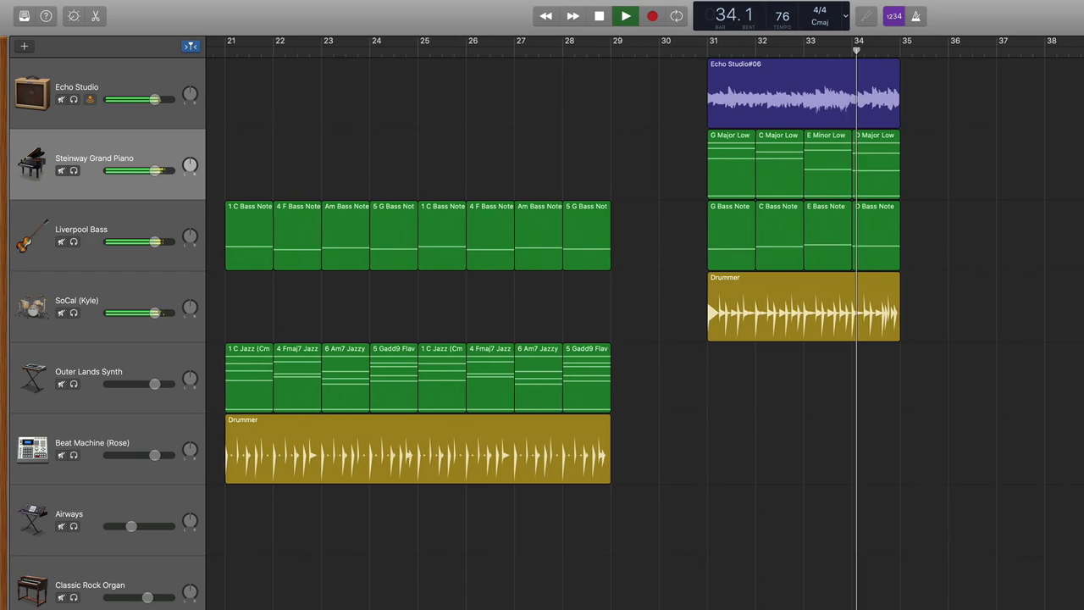
{"action": "scroll", "coordinate": [643, 322], "scroll_direction": "right", "scroll_amount": 2}
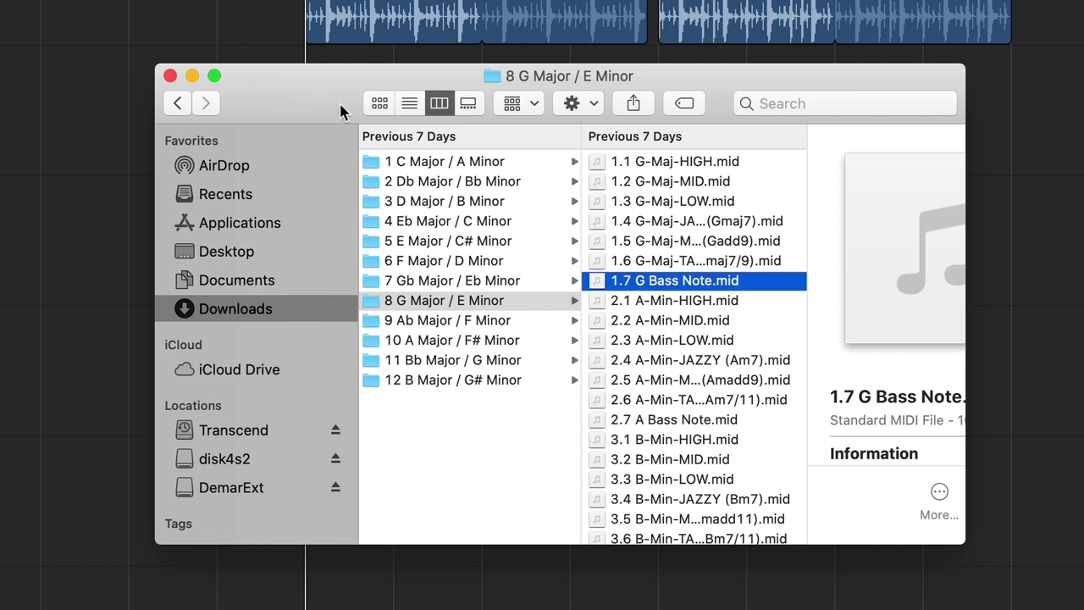
- Browse the 1 C Major, 8 G Major and 11 Bb Major chord folders in Finder
{"action": "left_click", "coordinate": [415, 166]}
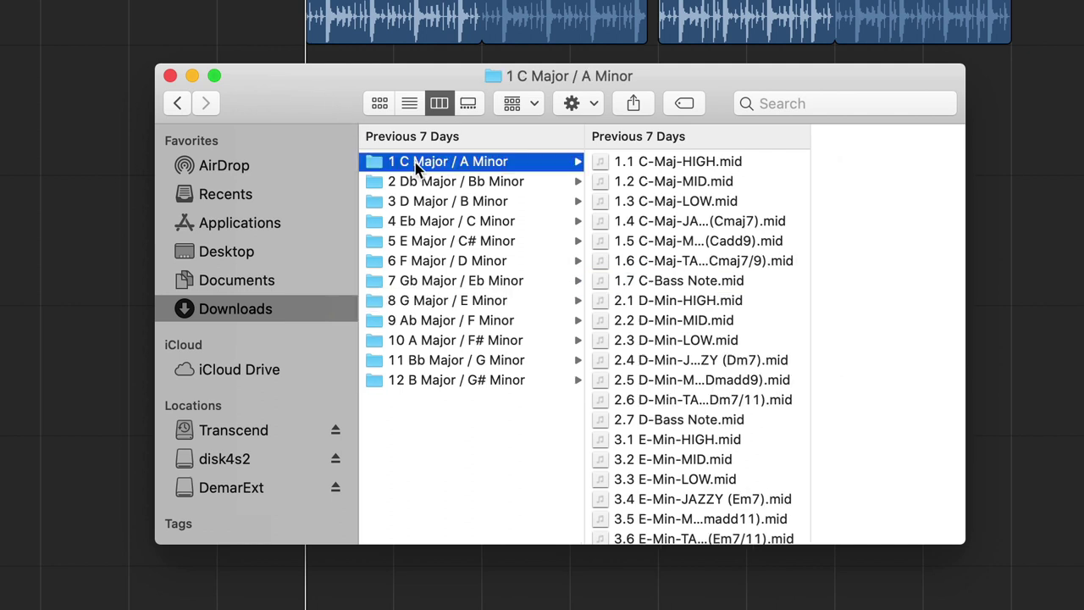
{"action": "left_click", "coordinate": [428, 304]}
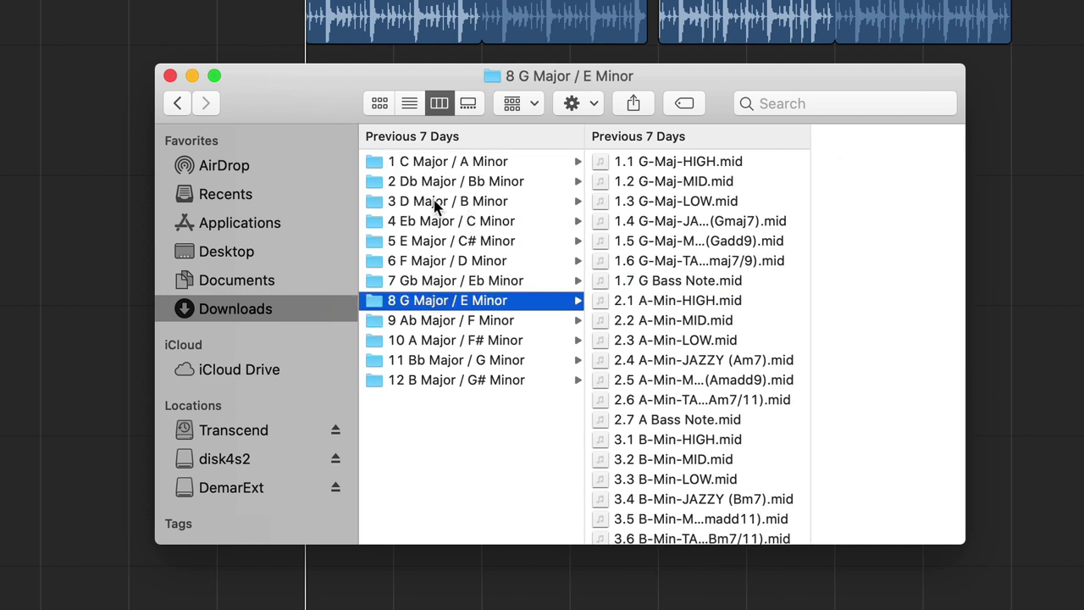
{"action": "left_click", "coordinate": [437, 364]}
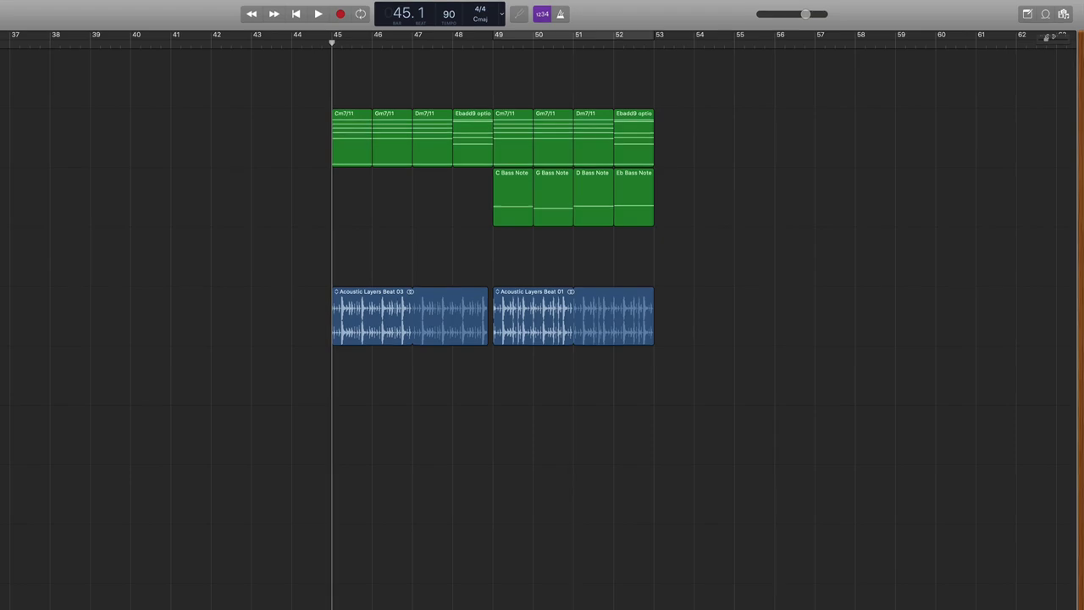
{"action": "key", "text": "o"}
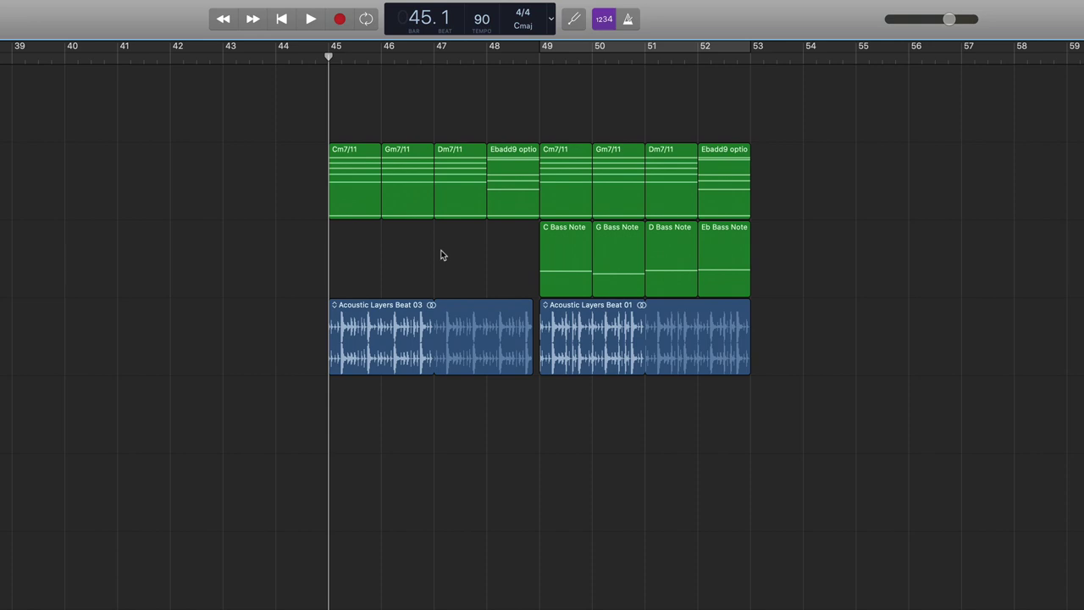
- Play the progression from bar 45 and scroll the timeline to follow the playhead
{"action": "key", "text": "space"}
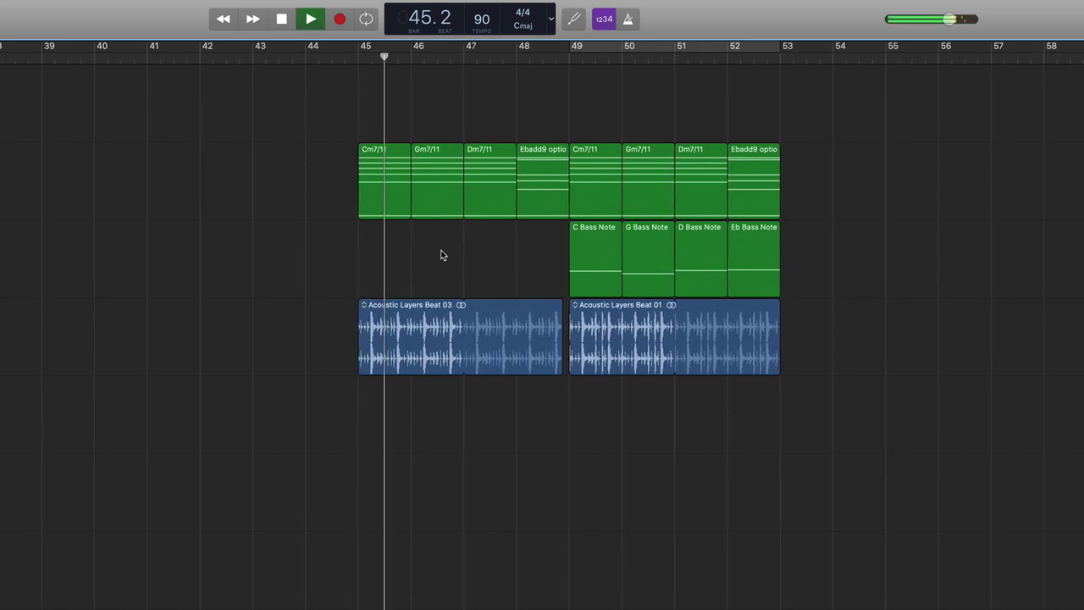
{"action": "scroll", "coordinate": [440, 255], "scroll_direction": "left", "scroll_amount": 3}
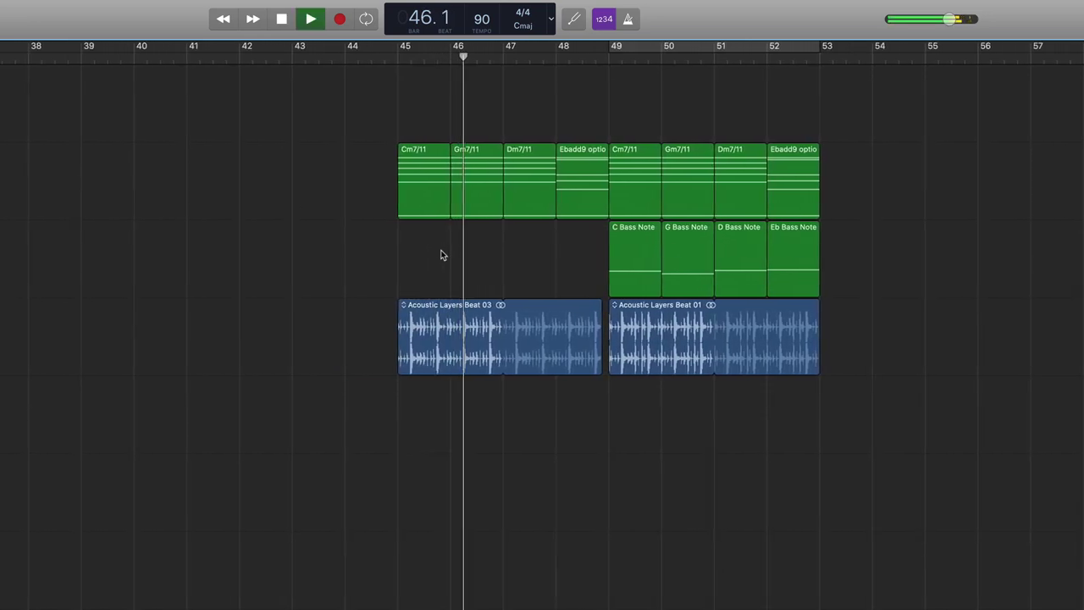
{"action": "scroll", "coordinate": [440, 255], "scroll_direction": "left", "scroll_amount": 3}
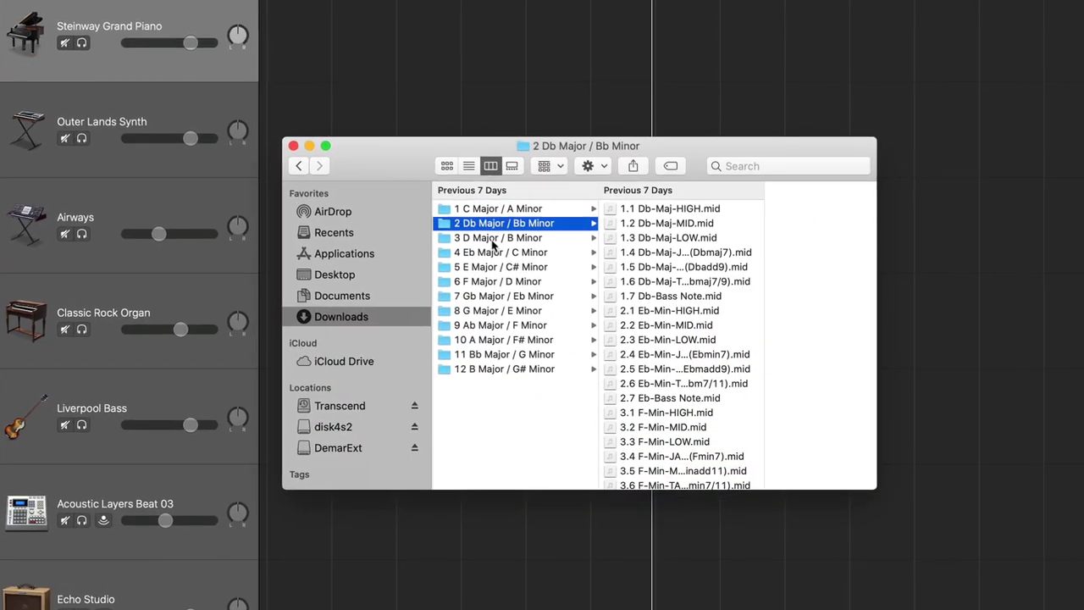
- From the 1 C Major folder, place the C low, jazzy and moody chords on the piano at bars 3–5
{"action": "left_click", "coordinate": [495, 238]}
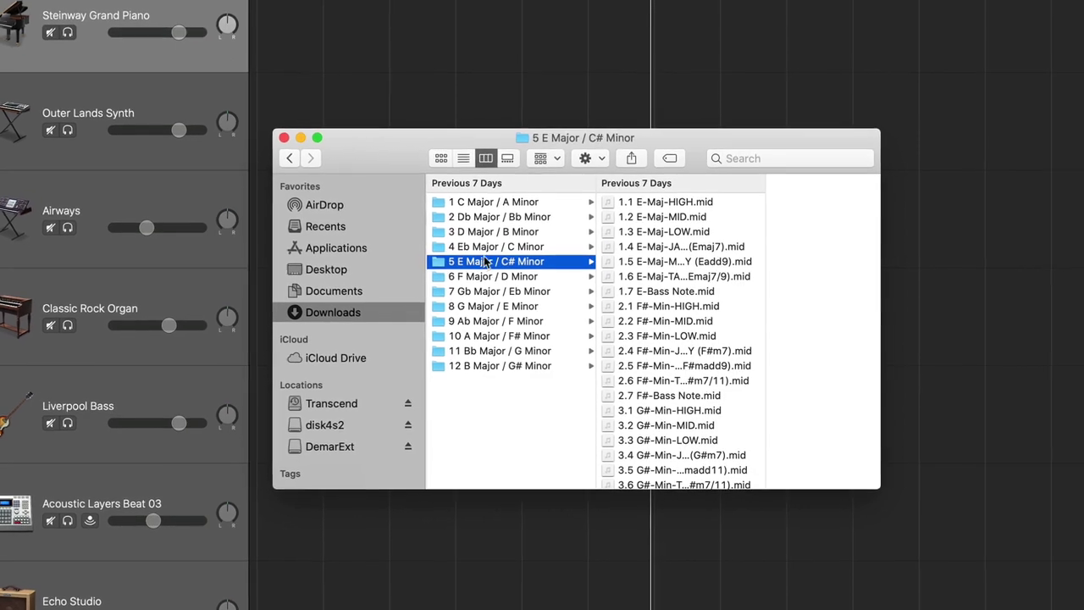
{"action": "left_click", "coordinate": [480, 201]}
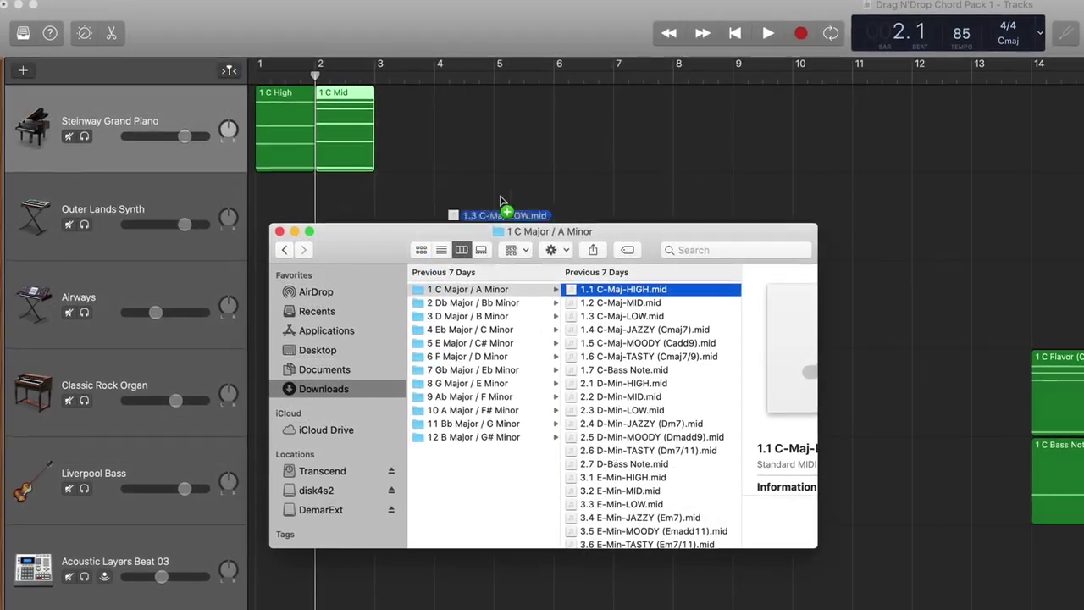
{"action": "left_click_drag", "start_coordinate": [403, 110], "coordinate": [403, 116]}
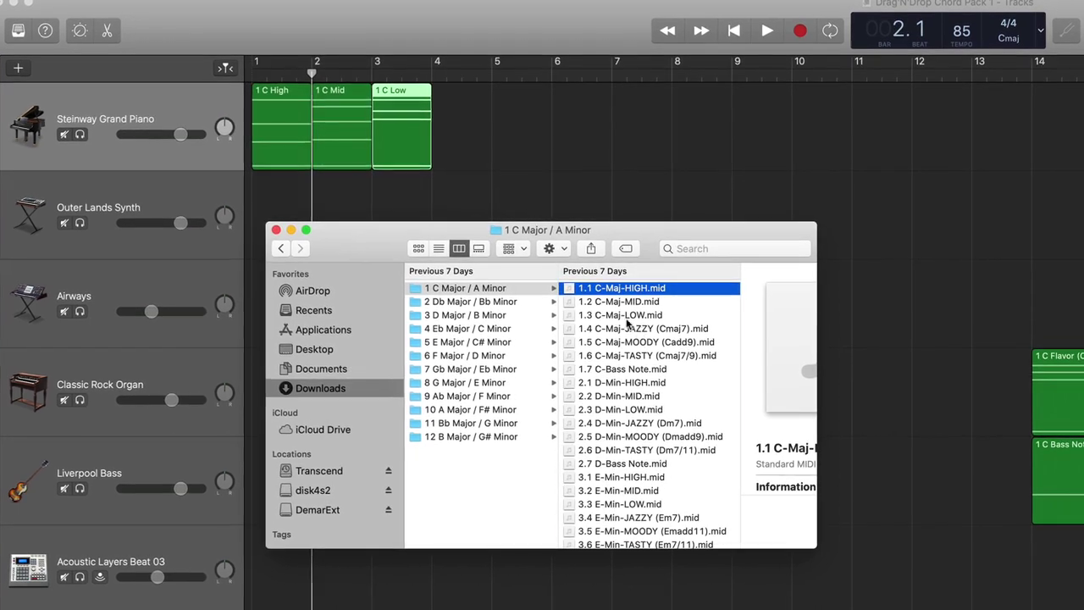
{"action": "left_click_drag", "start_coordinate": [469, 142], "coordinate": [450, 136]}
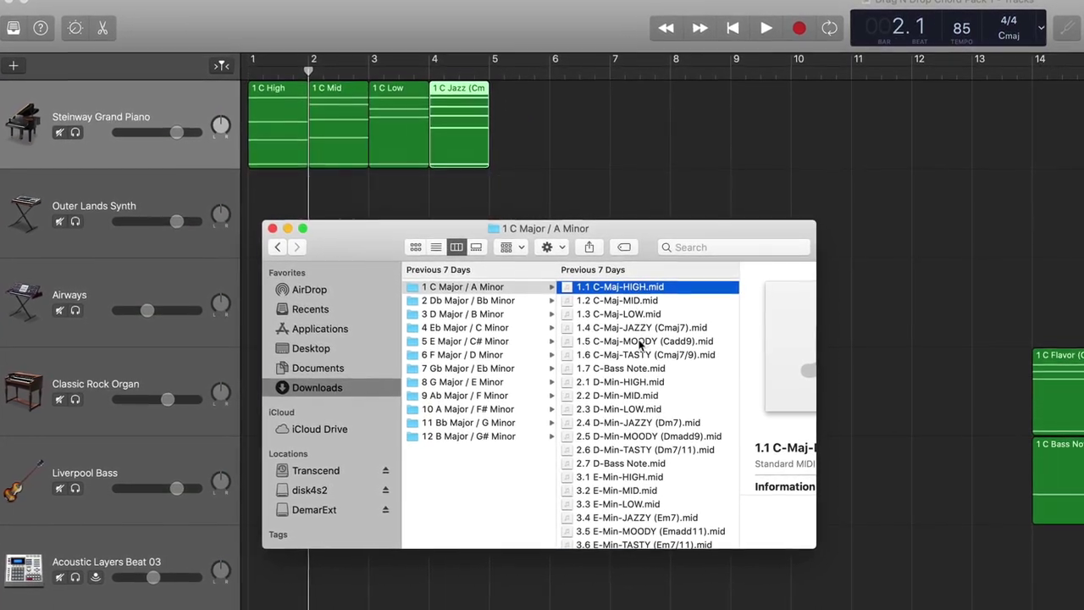
{"action": "left_click_drag", "start_coordinate": [590, 267], "coordinate": [501, 110]}
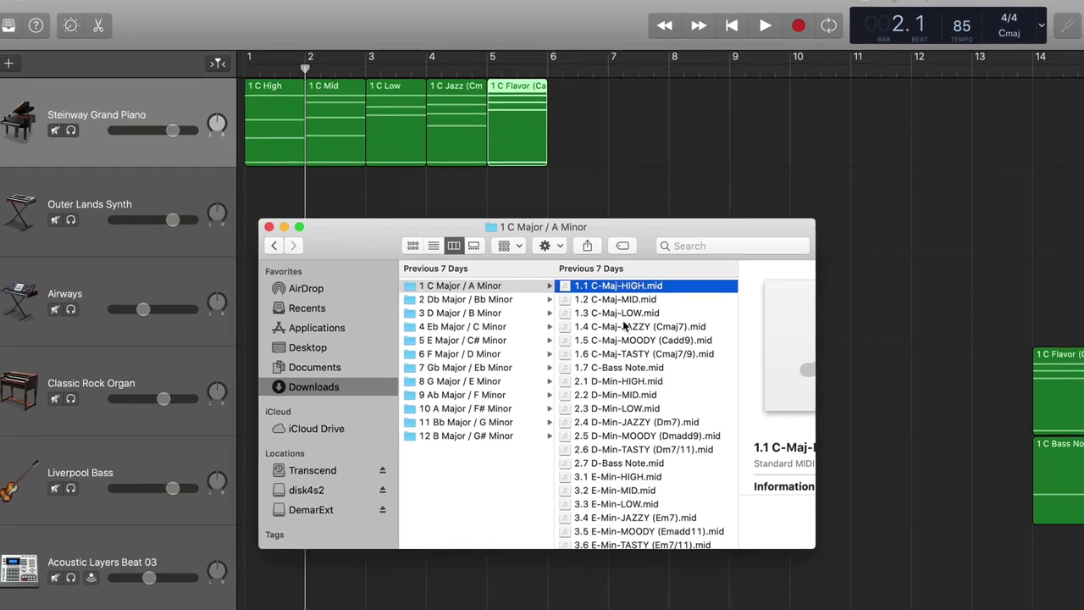